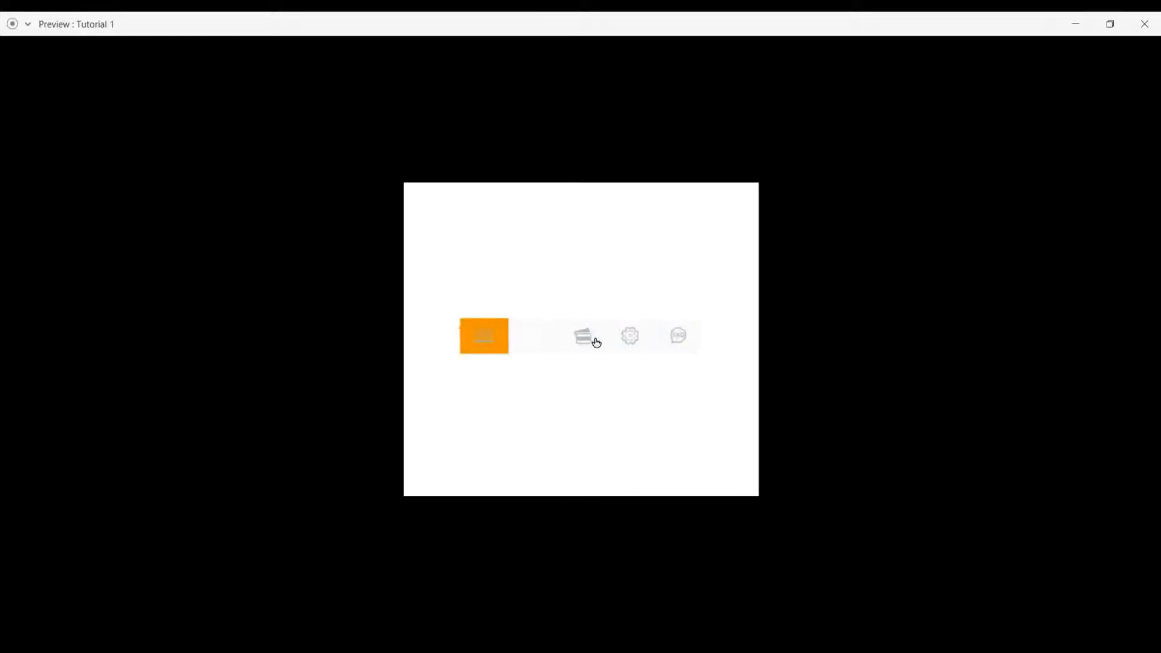
- Close the preview and place a copy of Artboard – 2 in the empty space below the artboard row
click(1144, 24)
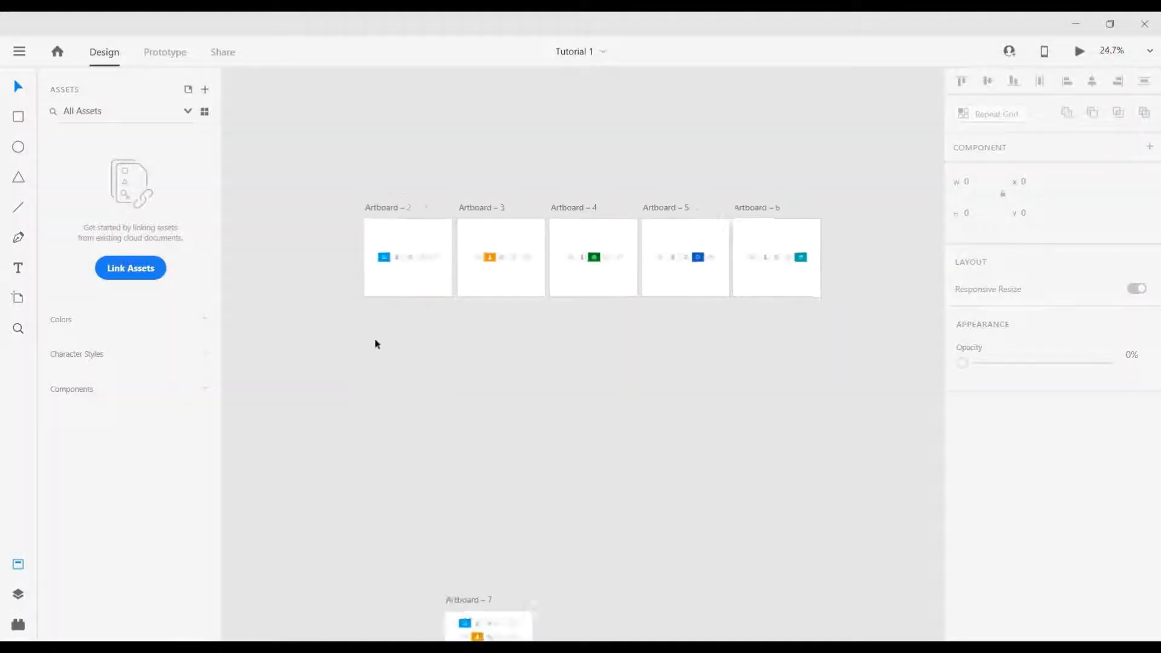
scroll(372, 245, up, 2)
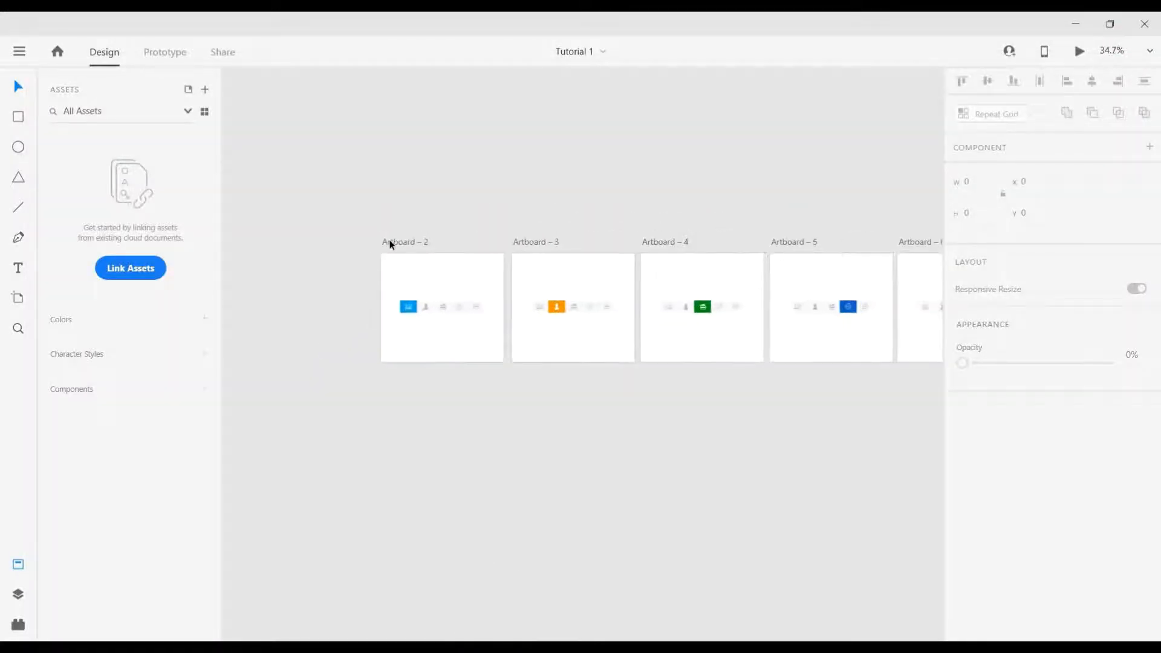
click(389, 240)
alt+drag(390, 240, 713, 459)
drag(679, 417, 586, 389)
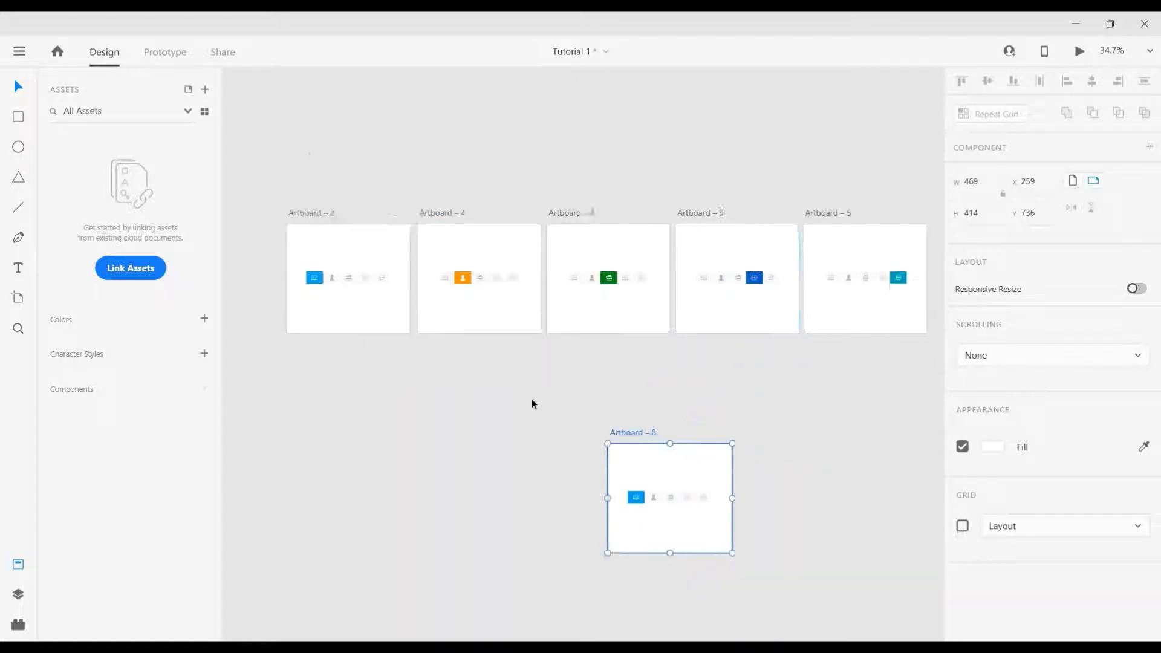
scroll(532, 399, right, 2)
scroll(548, 413, up, 2)
scroll(449, 291, down, 2)
scroll(449, 292, down, 1)
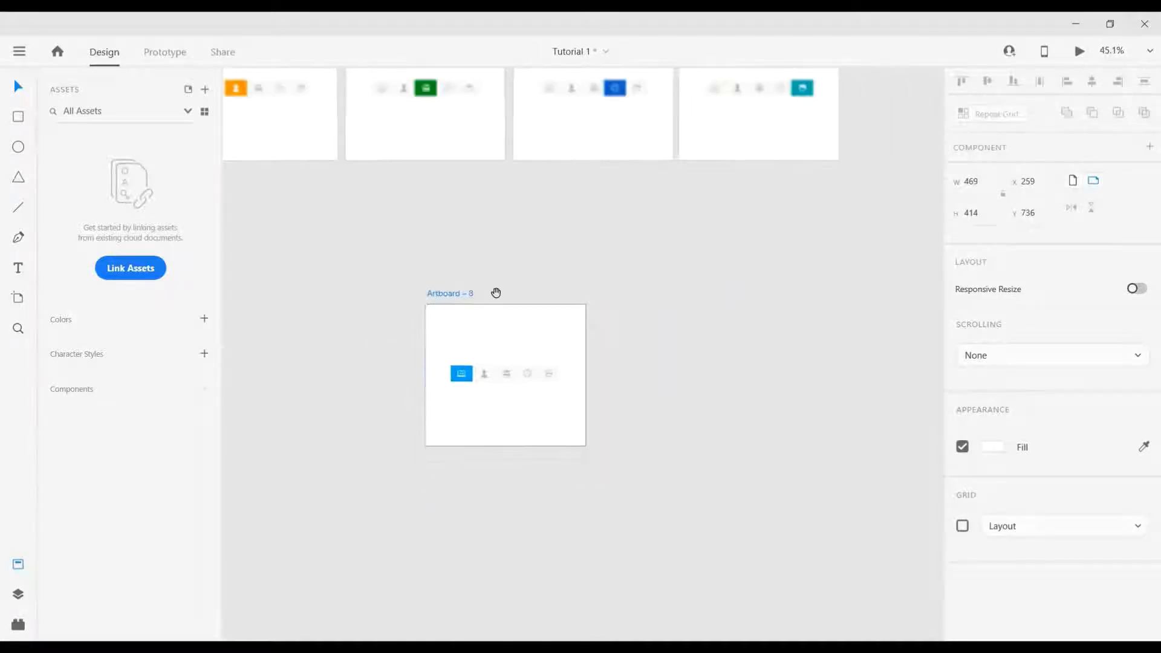
- Place a copy of Artboard – 8 directly to its right at the same height, about X 768
scroll(457, 314, up, 1)
scroll(458, 315, up, 1)
alt+drag(448, 308, 673, 306)
scroll(582, 427, right, 2)
scroll(610, 393, up, 1)
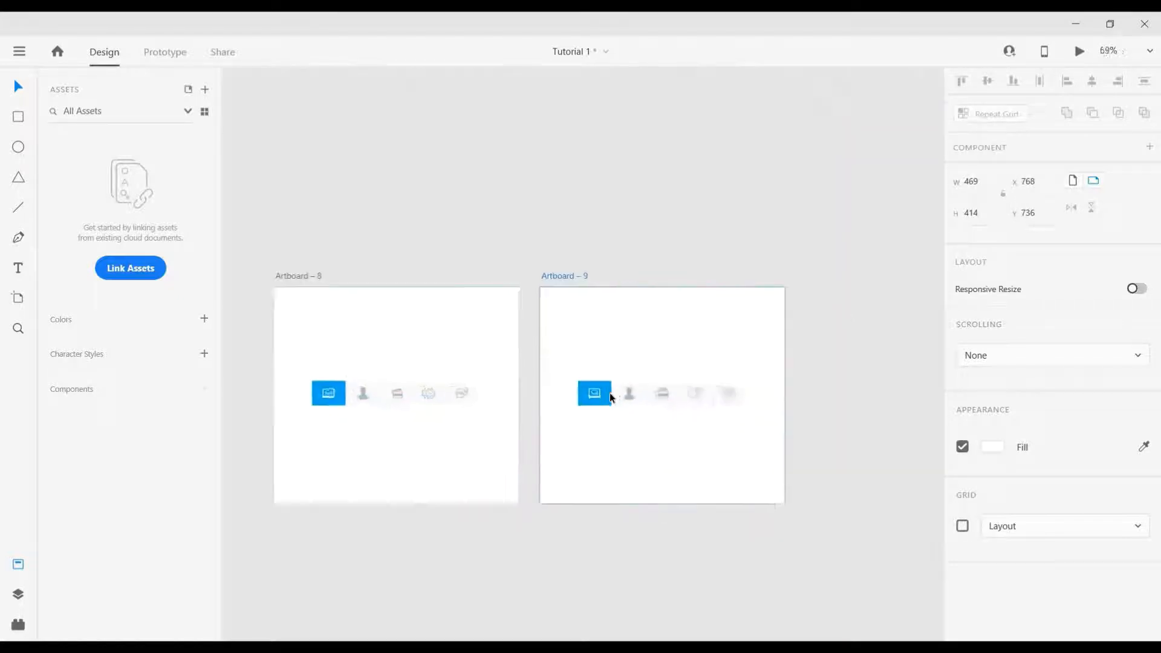
- Move the blue highlight rectangle on Artboard – 9 from the laptop icon onto the person icon, at X 140
scroll(609, 394, up, 2)
scroll(621, 392, down, 2)
scroll(613, 391, up, 4)
drag(618, 391, 705, 393)
scroll(620, 390, up, 3)
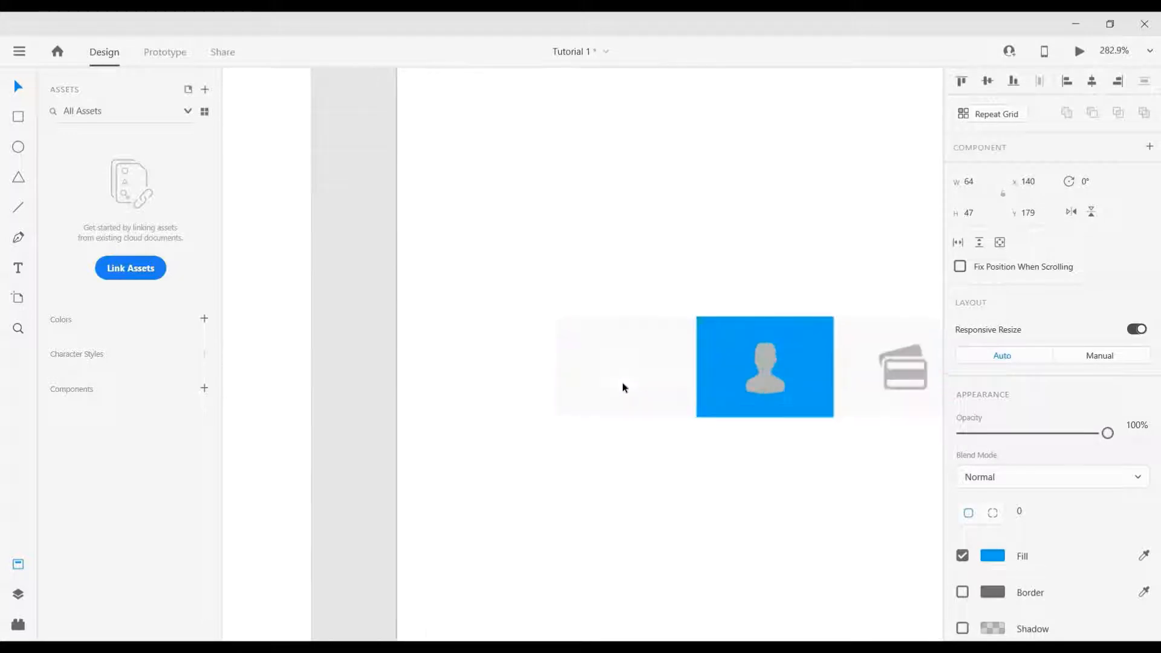
- Recolour the laptop icon's fill and border on Artboard – 9 with the grey sampled from the person icon
click(625, 387)
scroll(998, 433, down, 3)
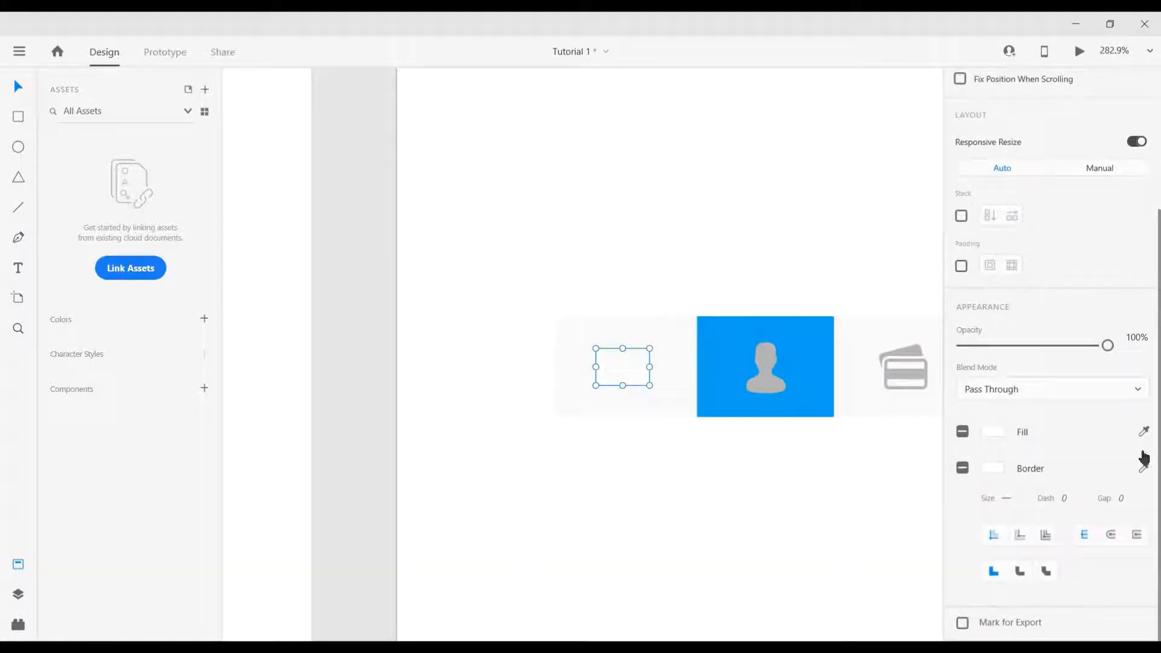
click(766, 383)
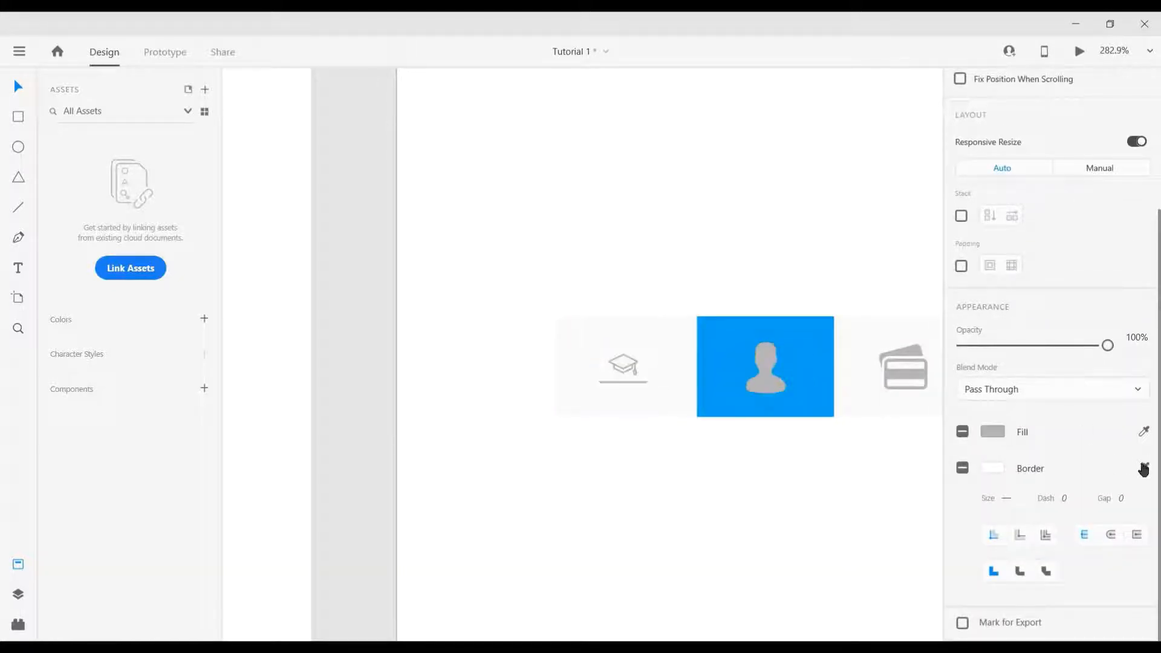
click(770, 371)
scroll(770, 371, down, 1)
scroll(630, 395, down, 5)
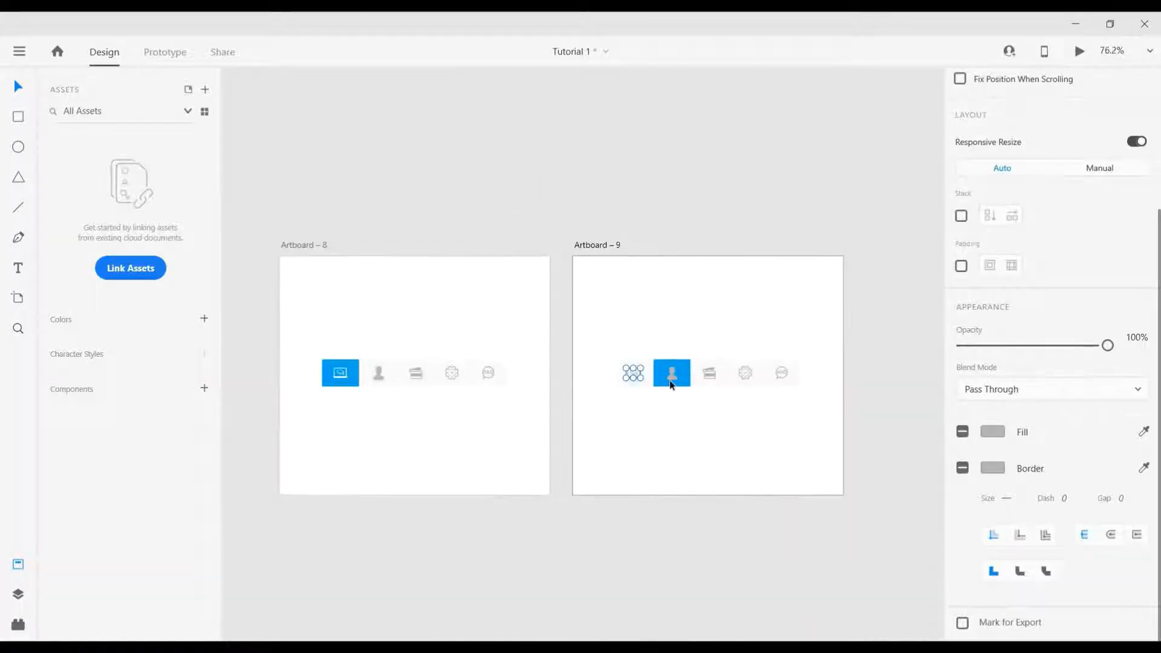
- Set the fill of the person icon on Artboard – 9 to white
click(670, 383)
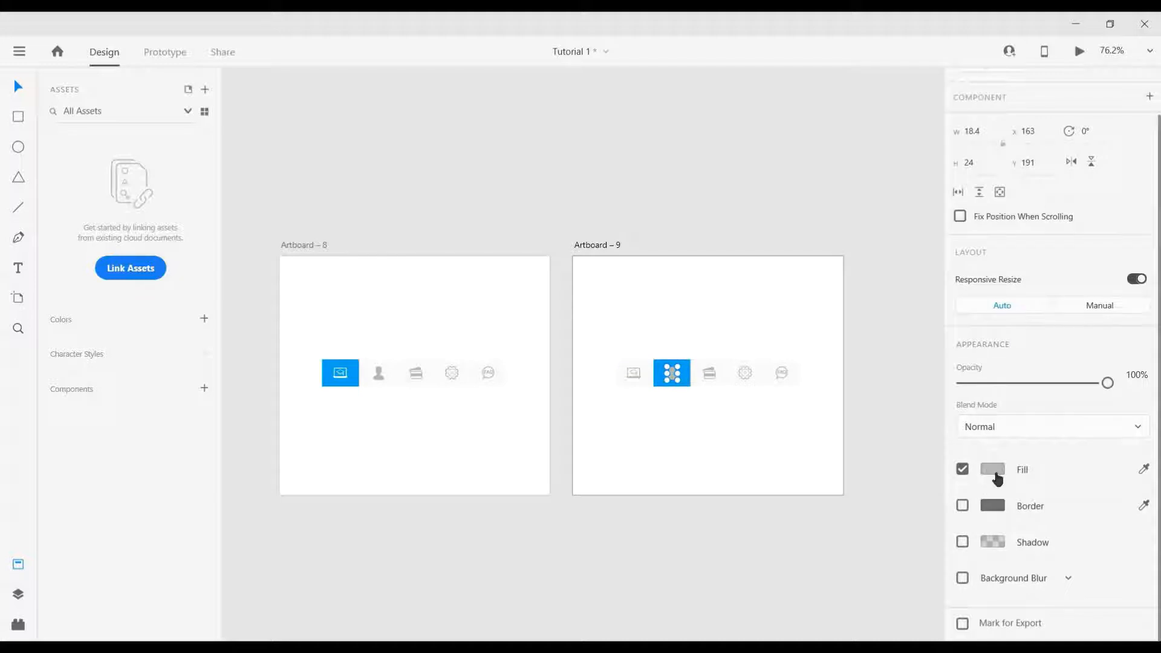
drag(771, 381, 752, 374)
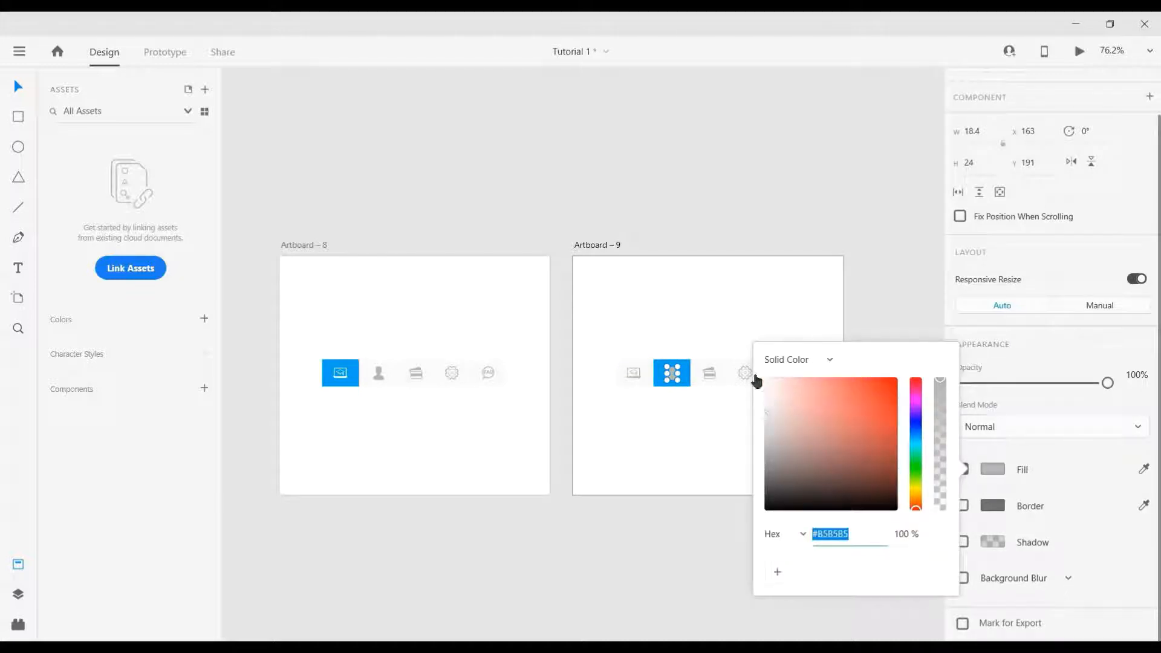
click(656, 406)
scroll(656, 404, up, 4)
scroll(642, 438, down, 6)
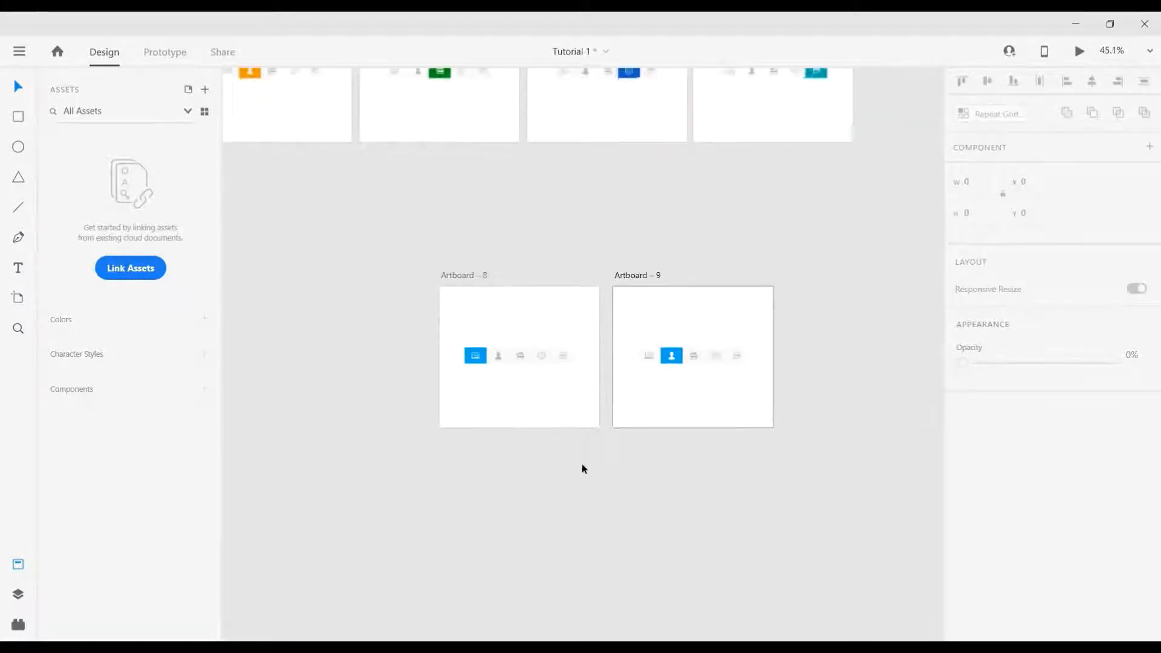
- Move Artboard – 7 up beneath Artboards 8 and 9, and recolour Artboard – 9's highlight with its sampled orange
scroll(584, 468, down, 3)
drag(361, 589, 604, 423)
scroll(634, 577, up, 6)
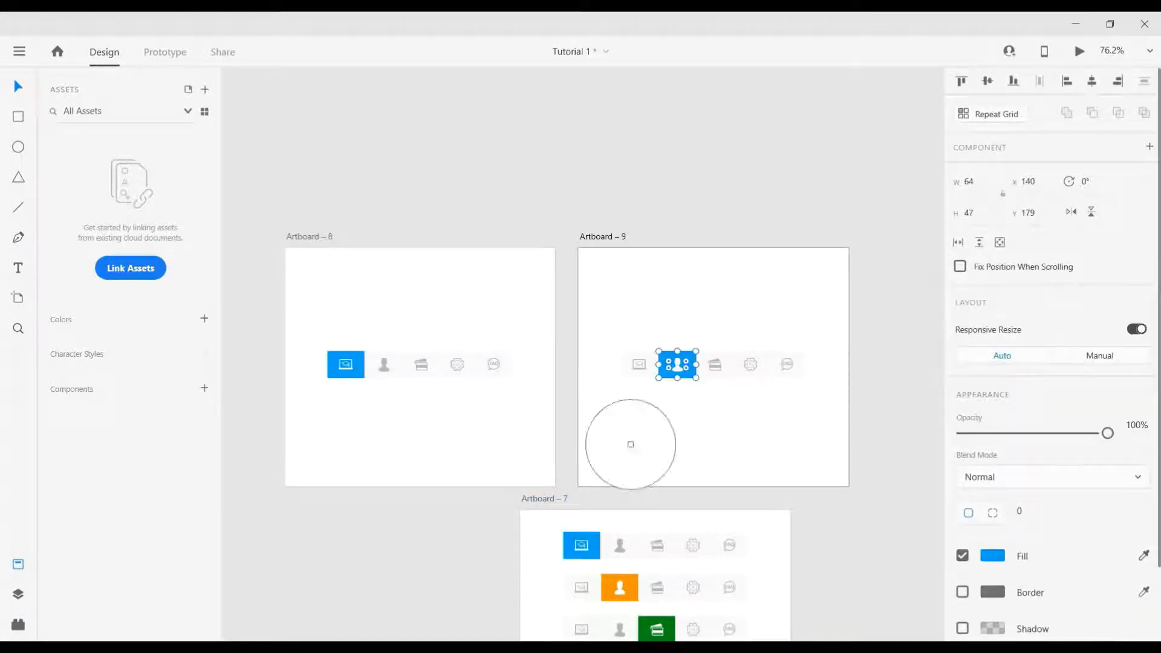
click(629, 590)
scroll(694, 354, up, 1)
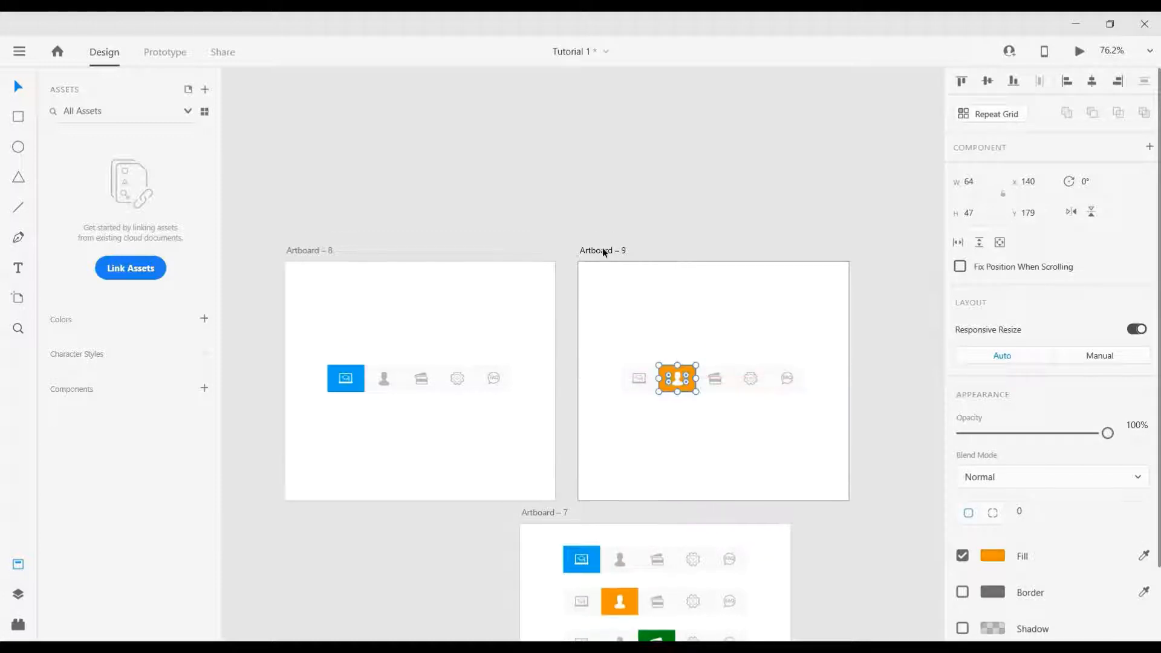
- Duplicate Artboard – 9 and move the orange highlight in the copy from the person icon onto the card icon
scroll(536, 207, right, 3)
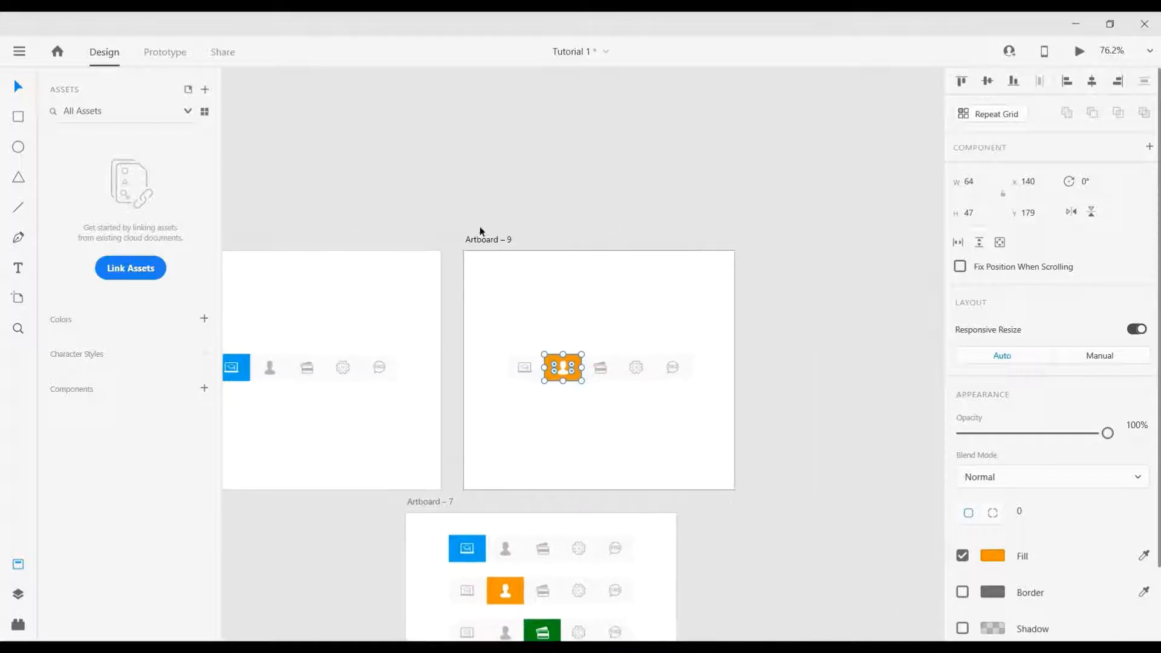
click(480, 237)
key(ctrl+d)
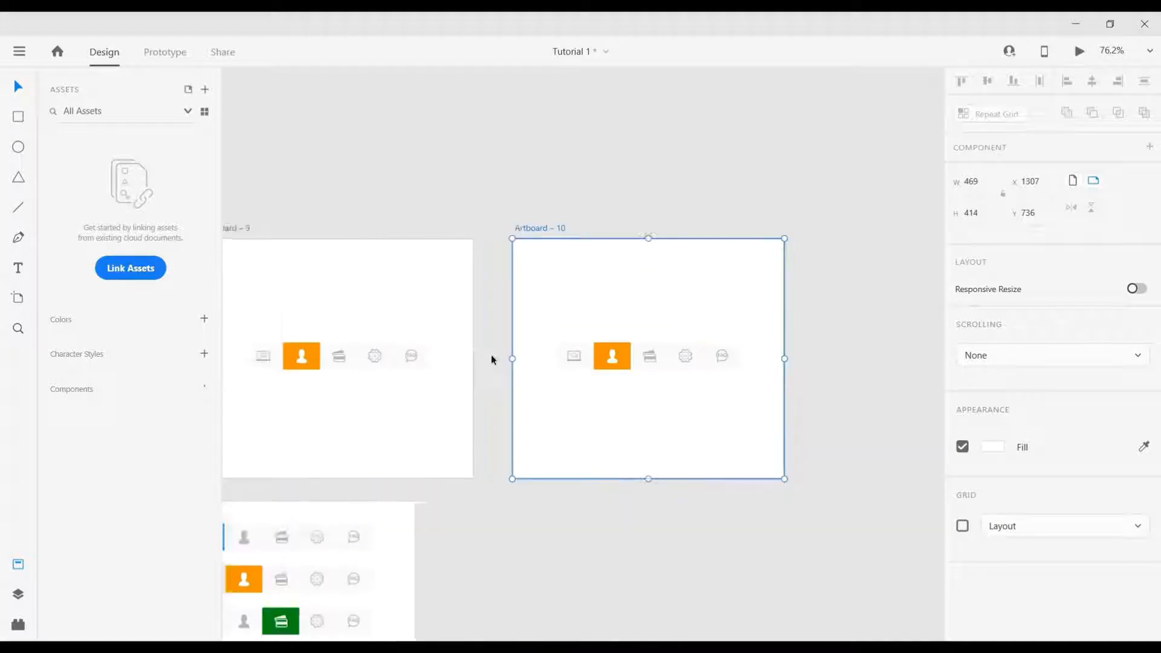
scroll(543, 361, up, 3)
drag(565, 360, 596, 361)
- On Artboard – 10, recolour the person icon with the sampled icon grey and nudge the orange highlight to X 204
click(549, 353)
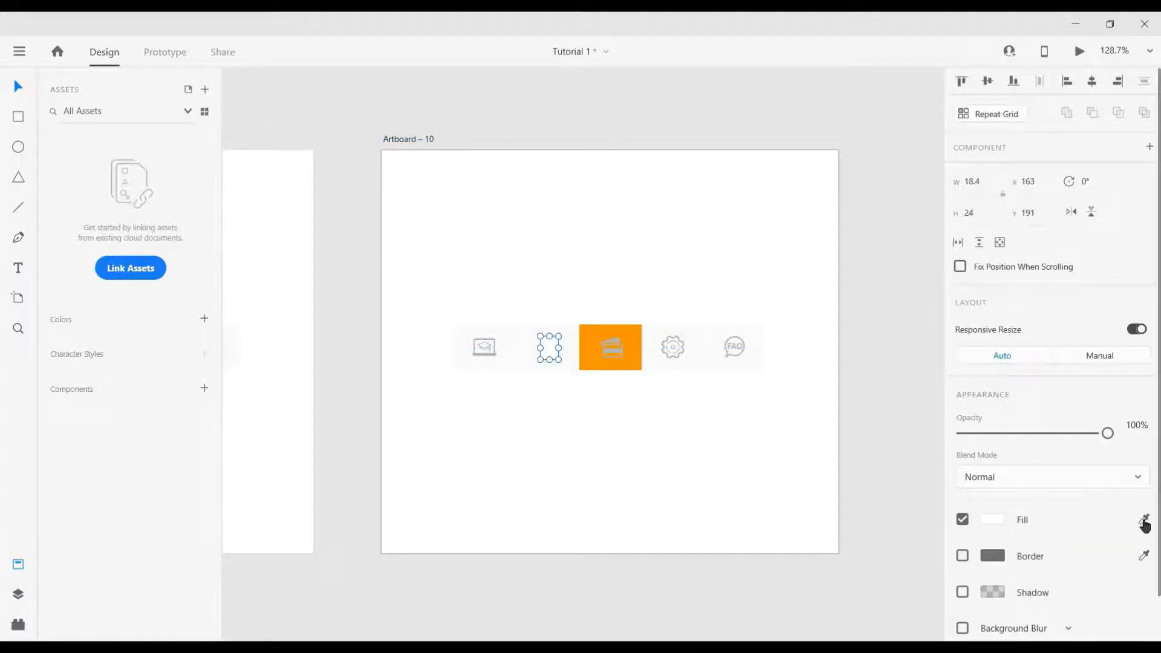
click(582, 343)
scroll(582, 343, up, 3)
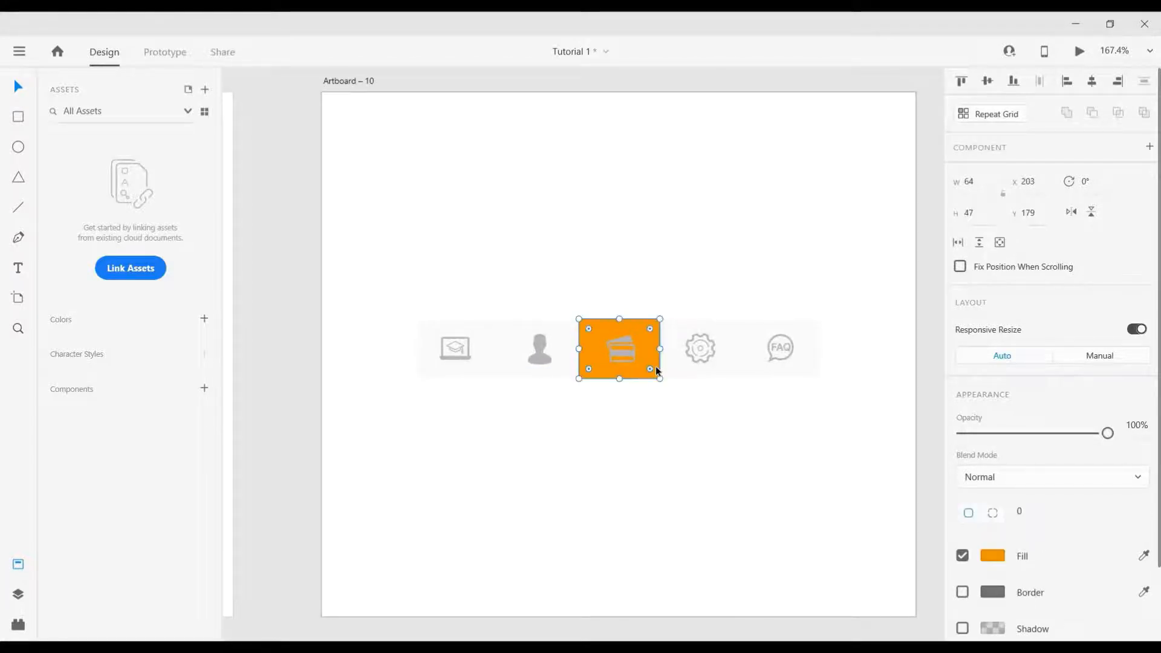
drag(656, 366, 656, 367)
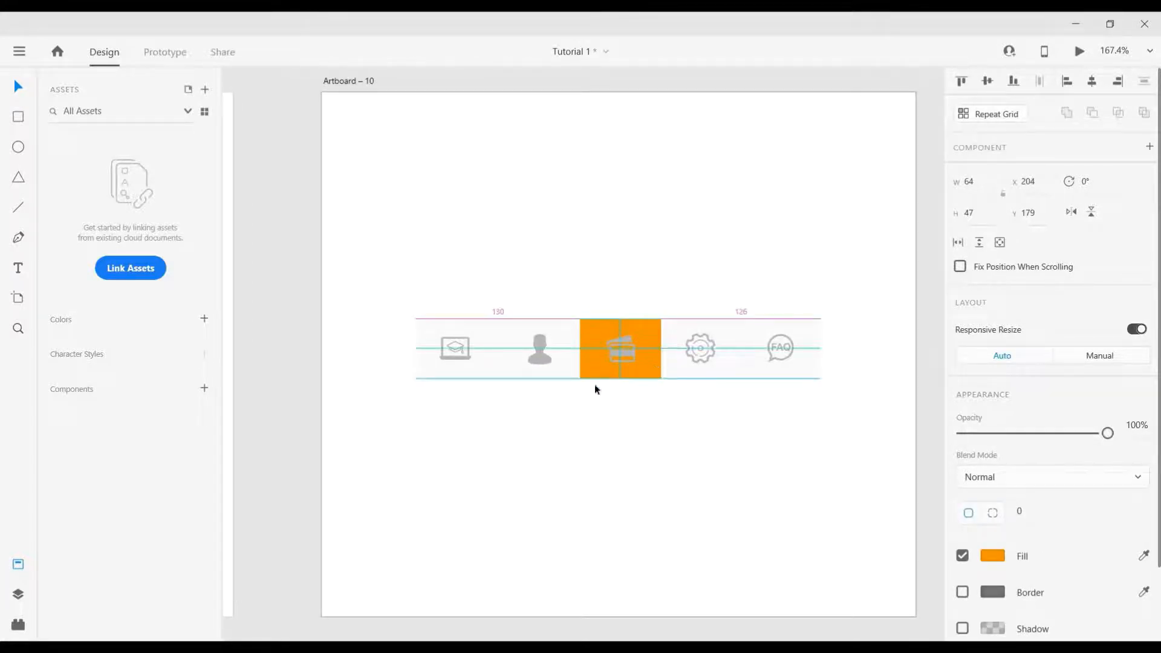
- Set the fill of the card icon on Artboard – 10 to white
scroll(608, 365, down, 2)
scroll(604, 419, up, 1)
scroll(609, 435, up, 3)
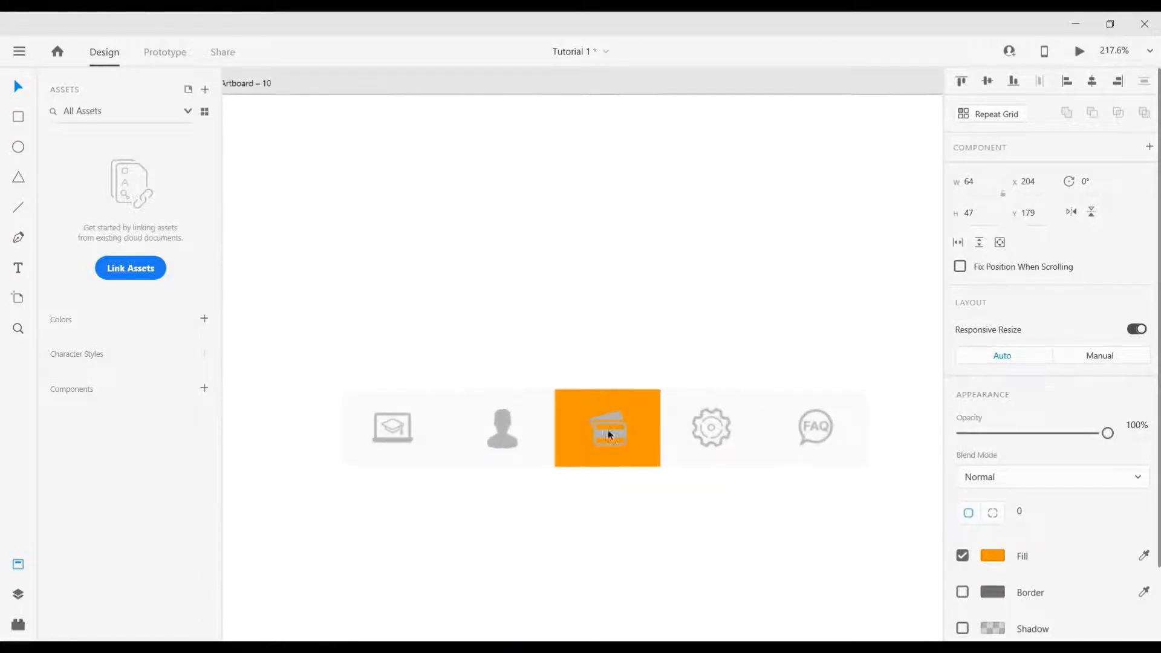
click(609, 434)
click(970, 614)
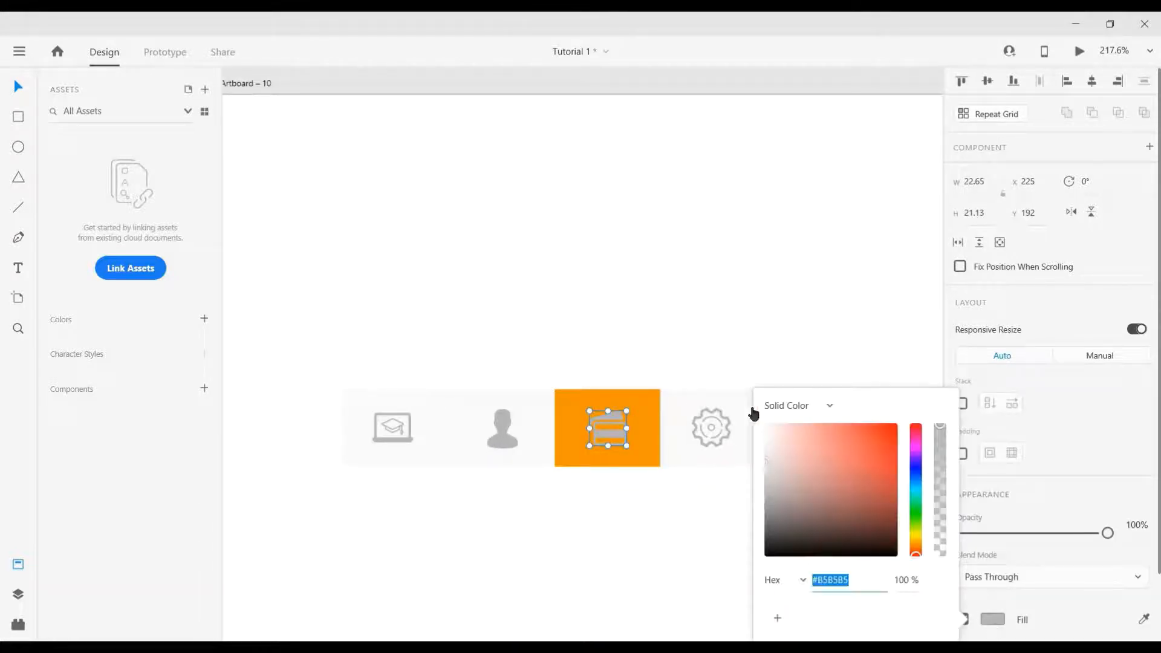
click(582, 518)
scroll(582, 518, down, 2)
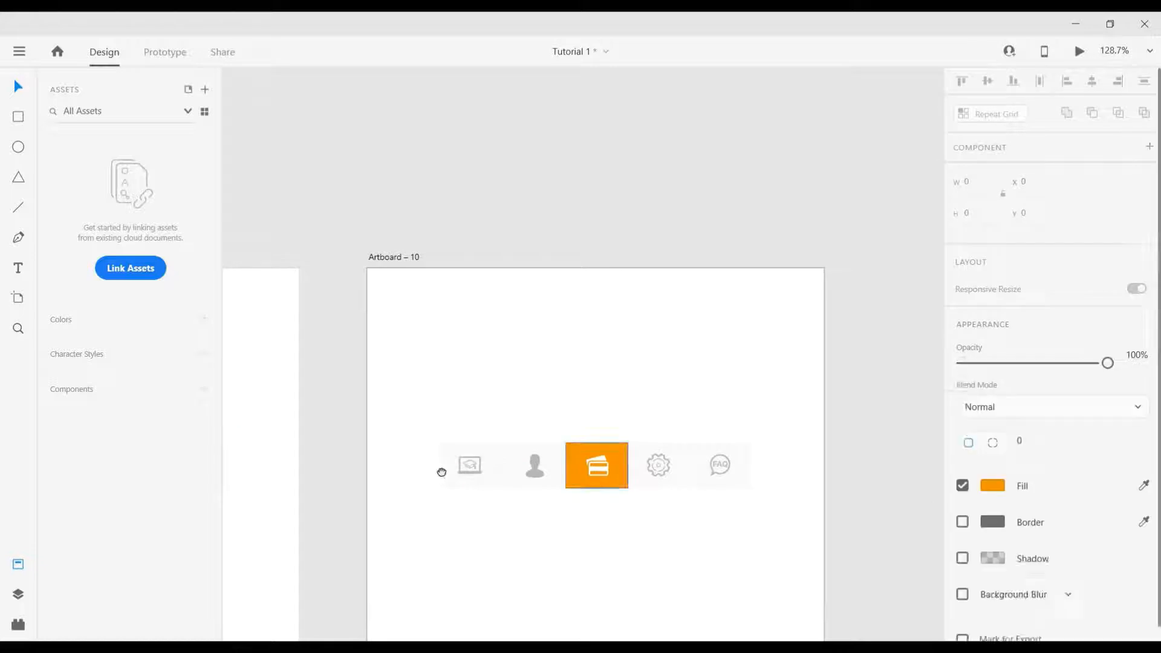
- Recolour the highlight rectangle on Artboard – 10 with the green sampled from Artboard – 7
drag(441, 472, 677, 177)
scroll(434, 466, down, 2)
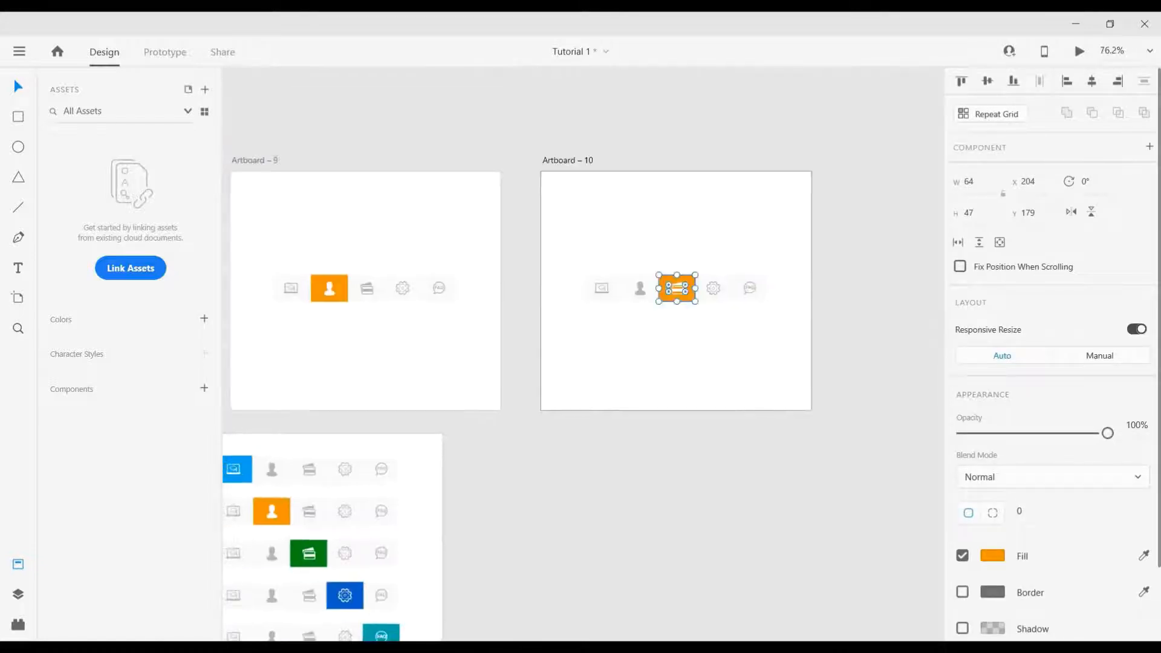
key(i)
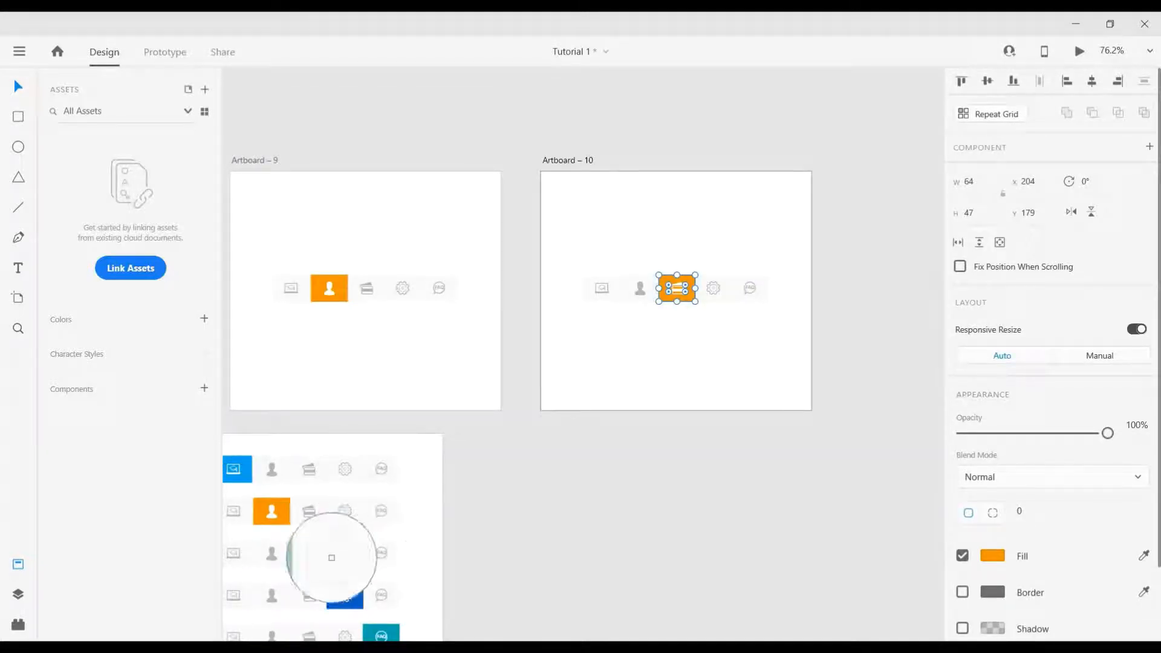
click(316, 547)
scroll(644, 393, down, 1)
scroll(696, 312, up, 2)
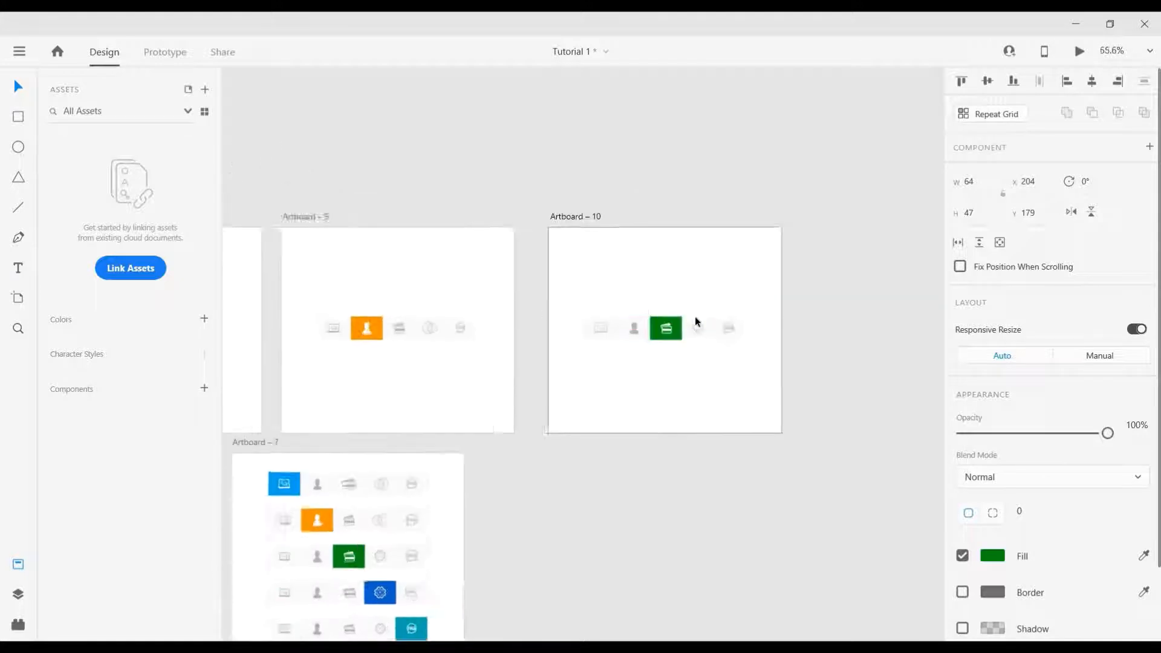
scroll(661, 390, up, 1)
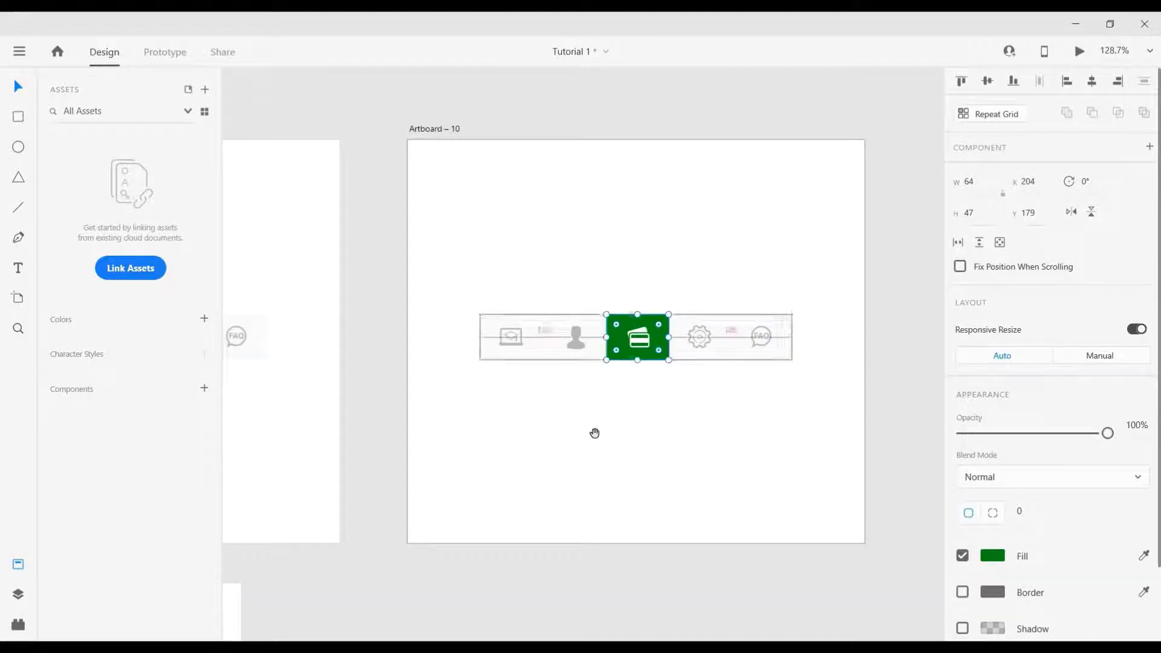
- Duplicate Artboard – 10 with its green highlight to the right
scroll(594, 433, down, 2)
click(534, 216)
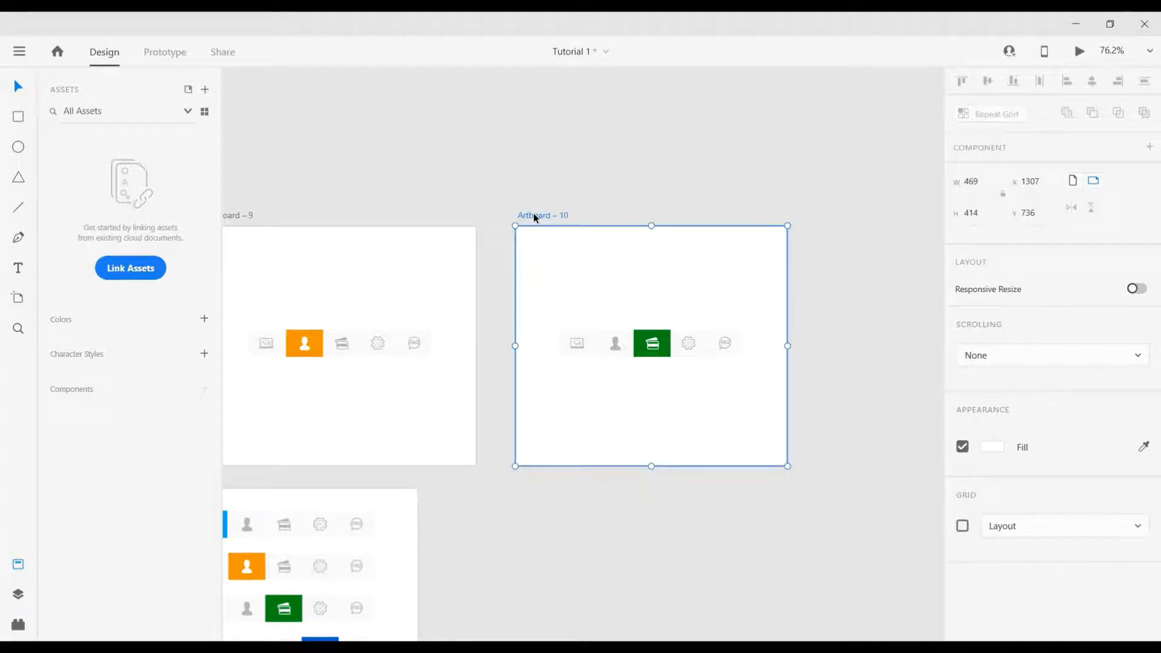
key(ctrl+d)
scroll(539, 376, right, 5)
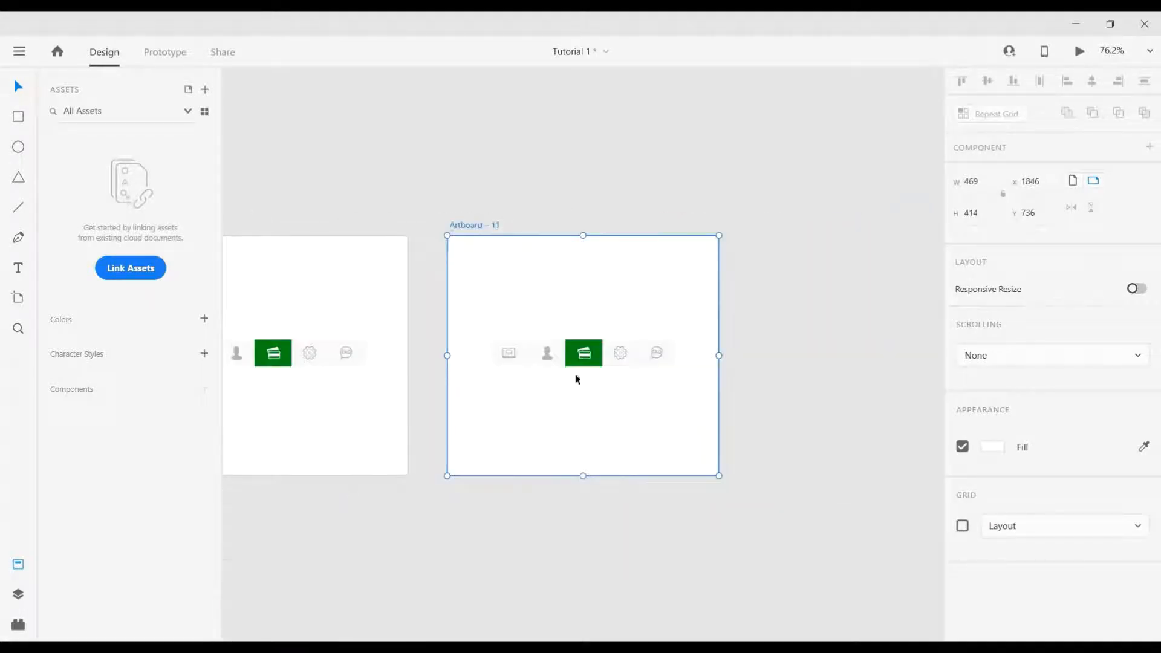
- Move the green highlight on Artboard – 11 from the card icon onto the gear icon, at X 267
scroll(575, 373, up, 1)
scroll(615, 369, up, 4)
click(561, 350)
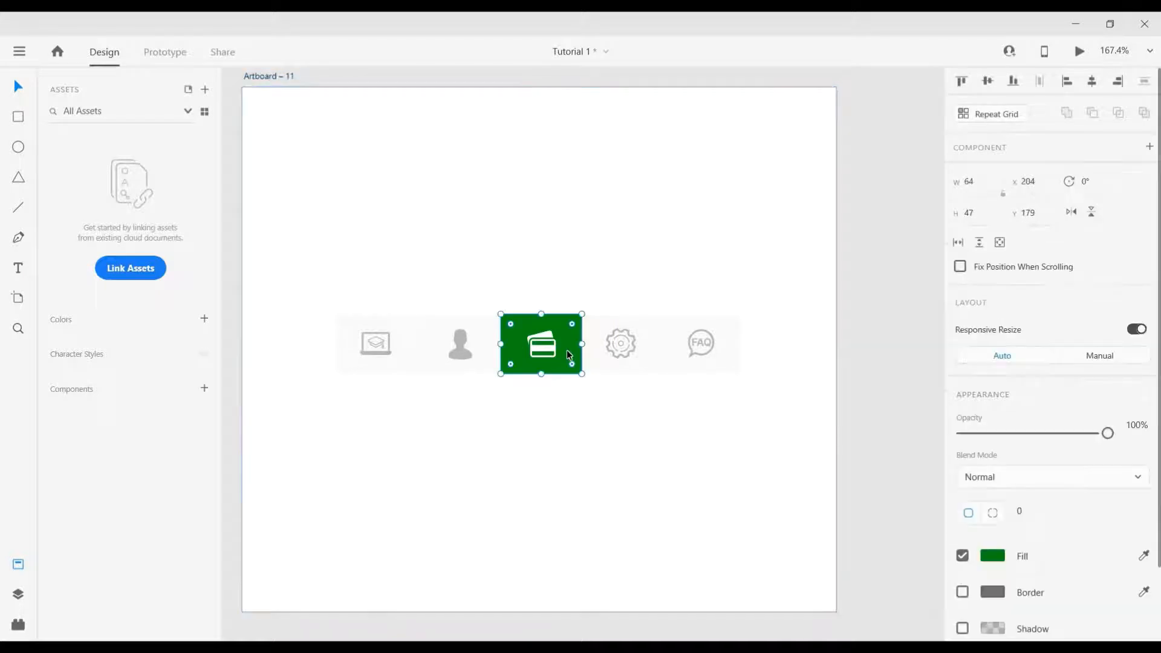
drag(641, 356, 641, 356)
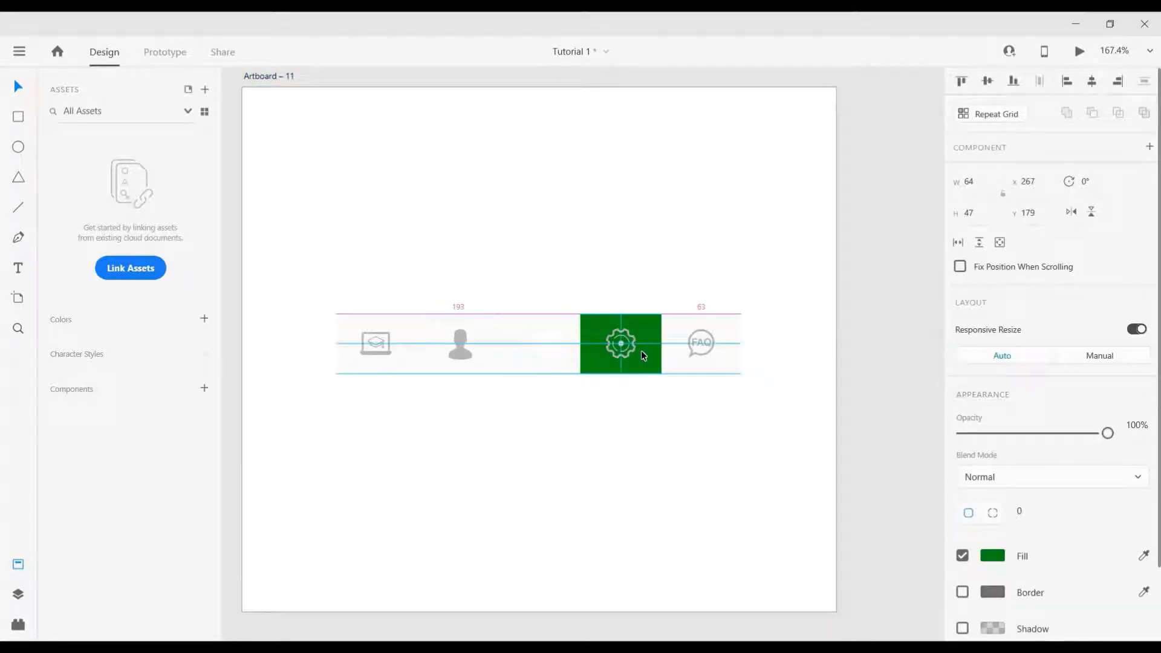
- Recolour the card icon on Artboard – 11 with the grey sampled from the person icon
click(541, 345)
key(i)
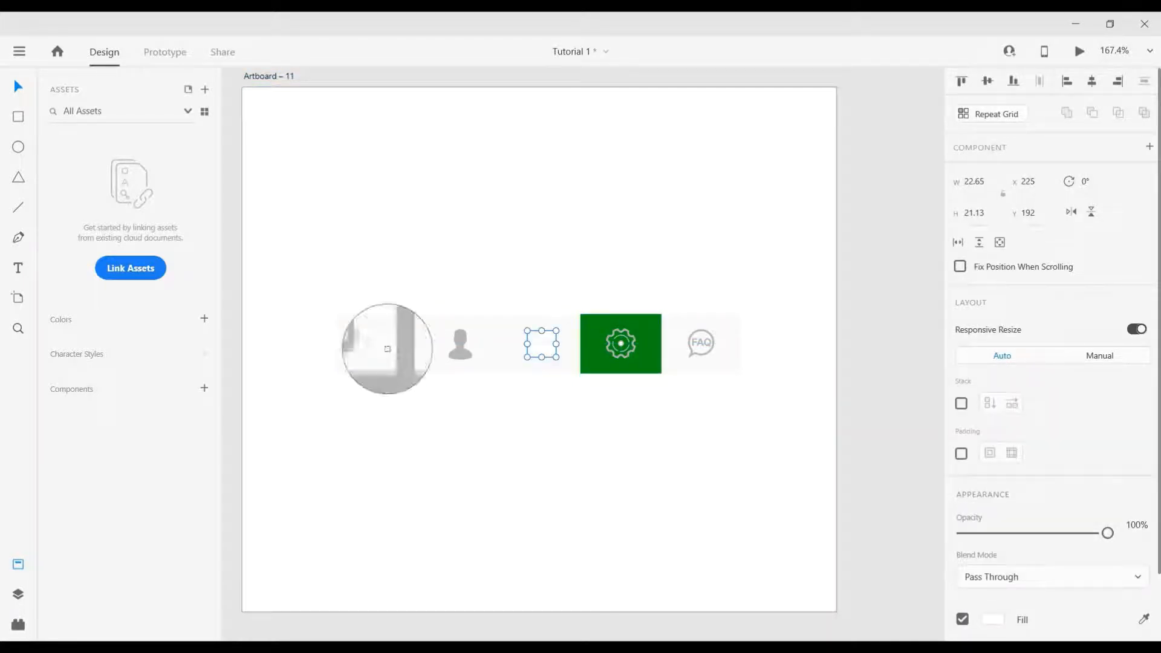
click(460, 359)
scroll(566, 358, up, 5)
scroll(572, 364, up, 1)
- Turn off the fill of the gear icon on Artboard – 11 and set its border to white
click(572, 365)
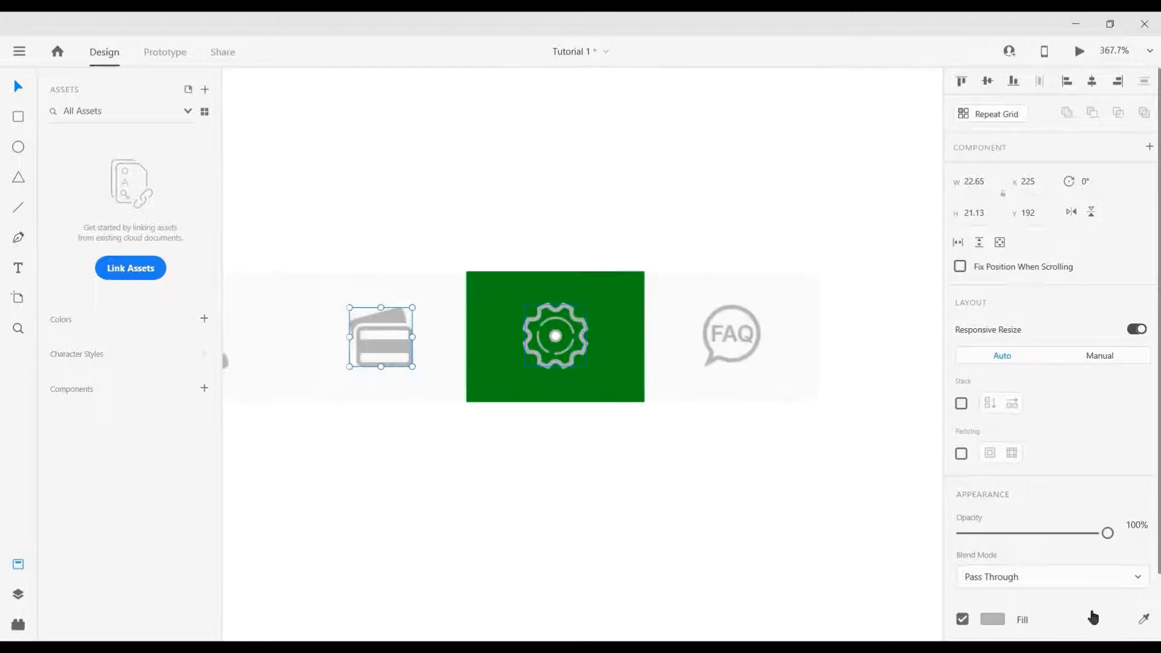
scroll(962, 532, down, 2)
click(962, 533)
click(988, 565)
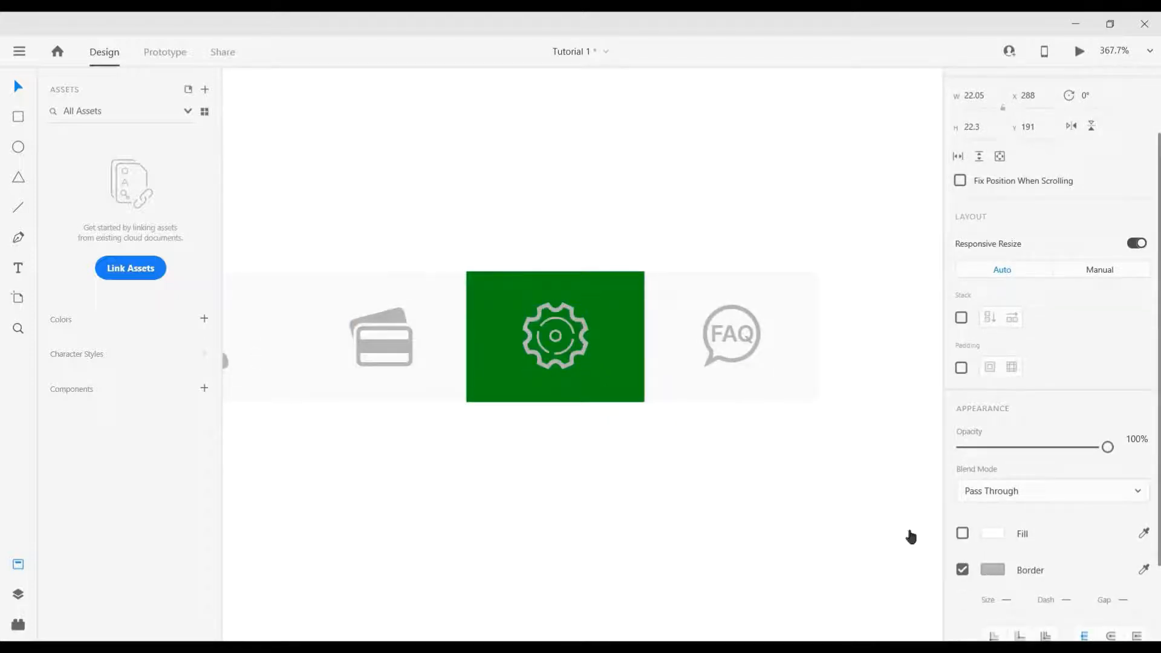
drag(842, 468, 752, 413)
click(473, 539)
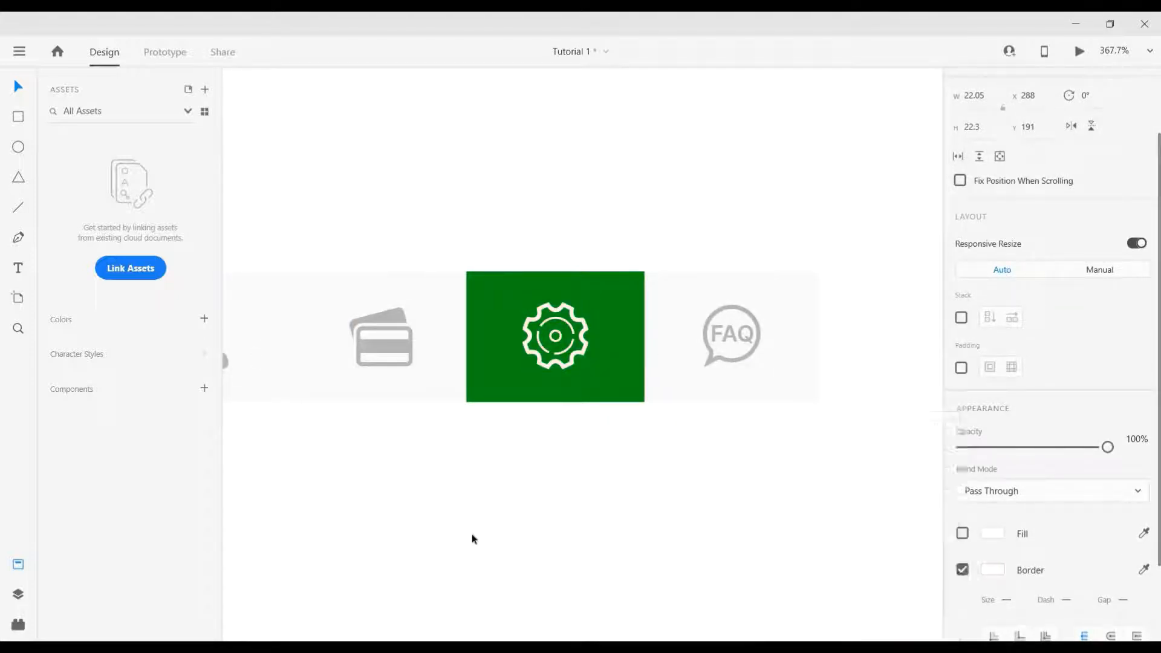
- Recolour the green highlight on Artboard – 11 with the blue sampled from the gear highlight on Artboard – 7
scroll(473, 538, down, 6)
drag(445, 528, 525, 506)
scroll(509, 503, down, 3)
drag(416, 545, 612, 404)
scroll(510, 489, down, 5)
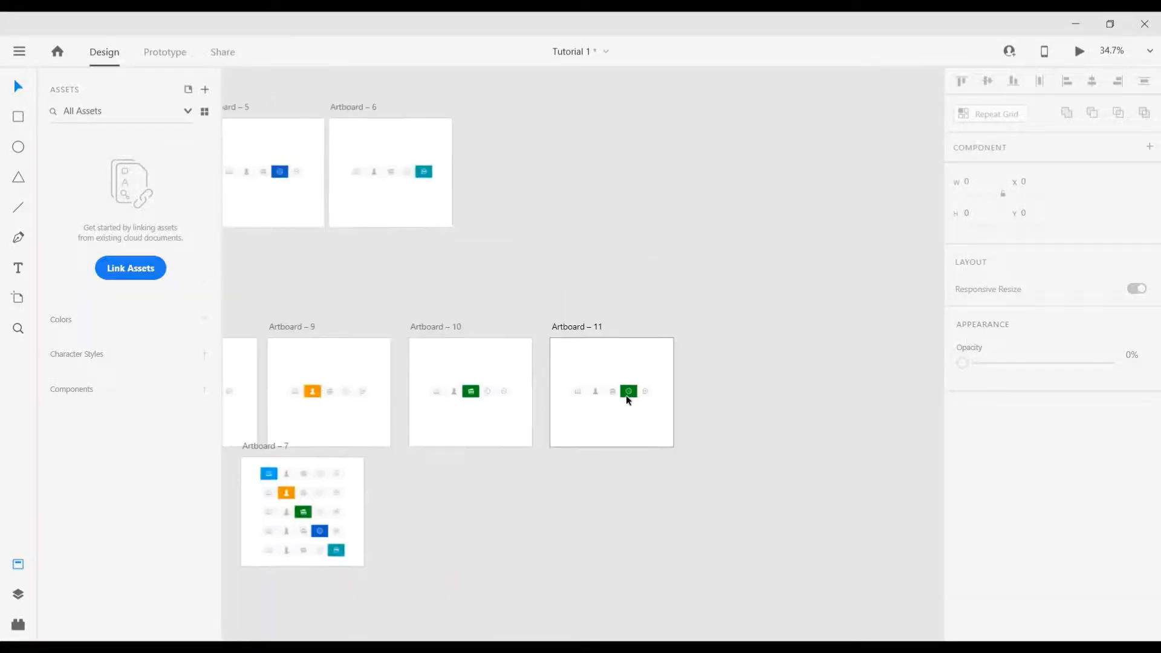
click(628, 398)
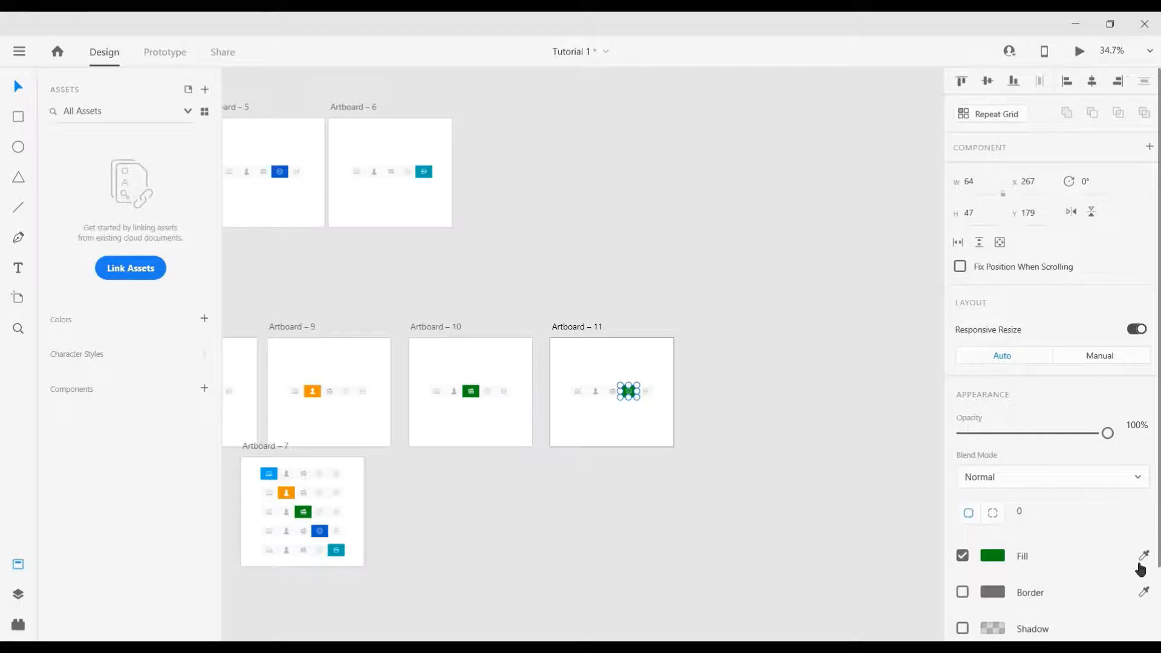
key(i)
click(320, 529)
- Duplicate Artboard – 11 with its blue gear highlight
scroll(589, 408, up, 5)
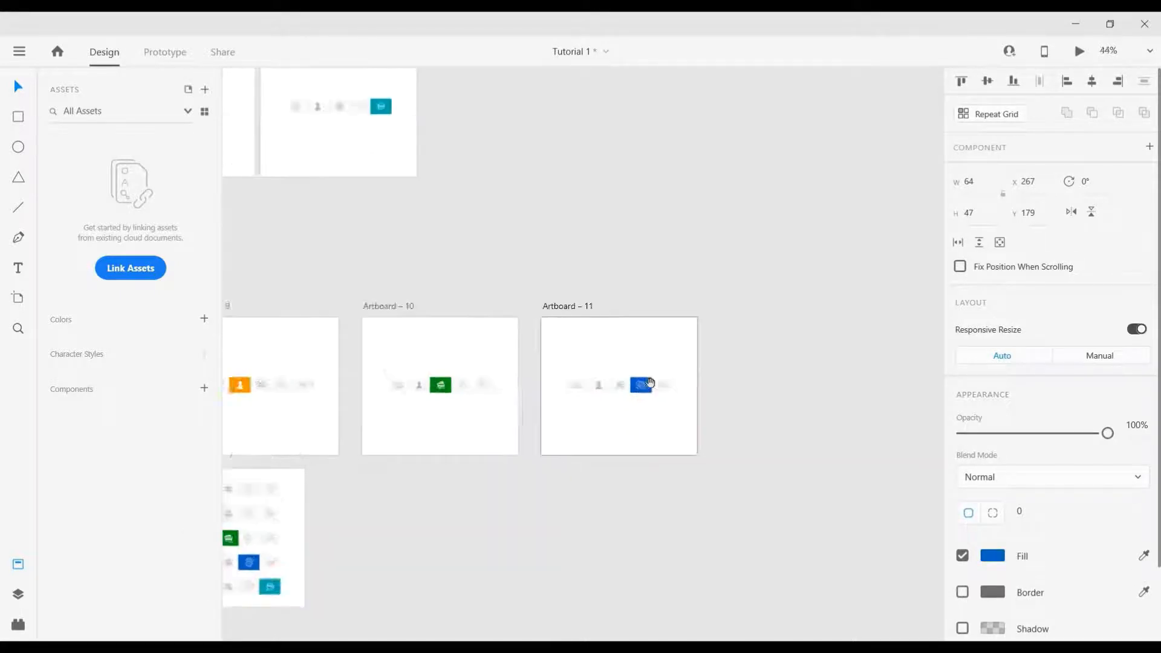
drag(472, 300, 370, 300)
click(422, 242)
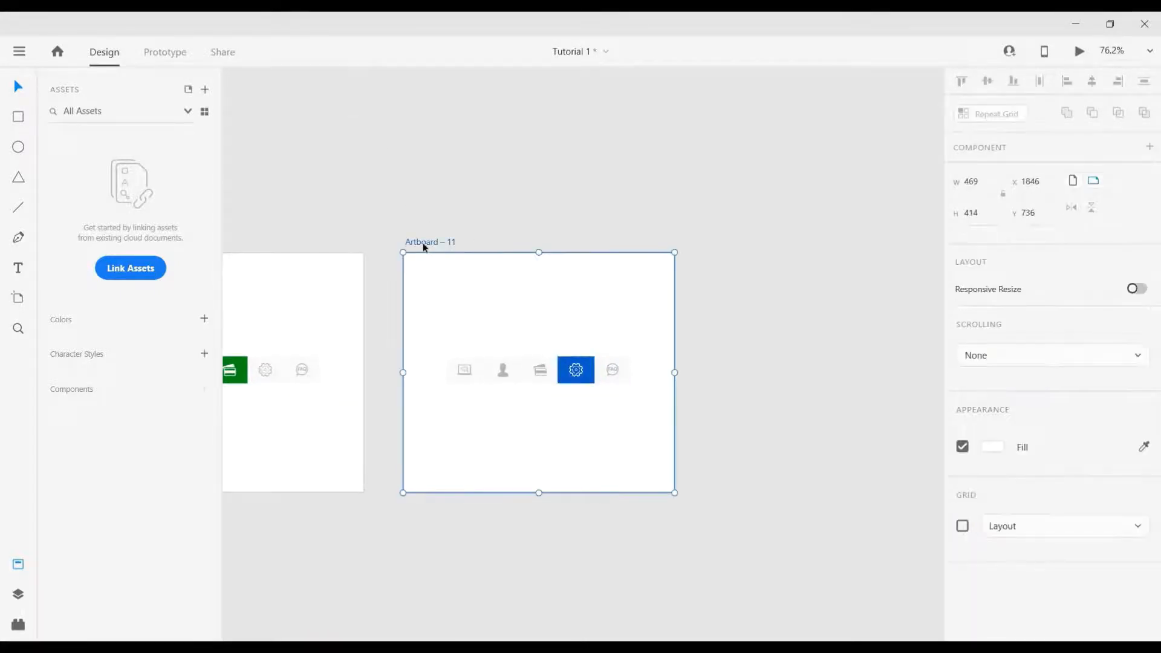
key(ctrl+d)
- Move the blue highlight on Artboard – 12 from the gear icon onto the FAQ icon, at X 330
scroll(575, 360, right, 5)
scroll(682, 381, up, 3)
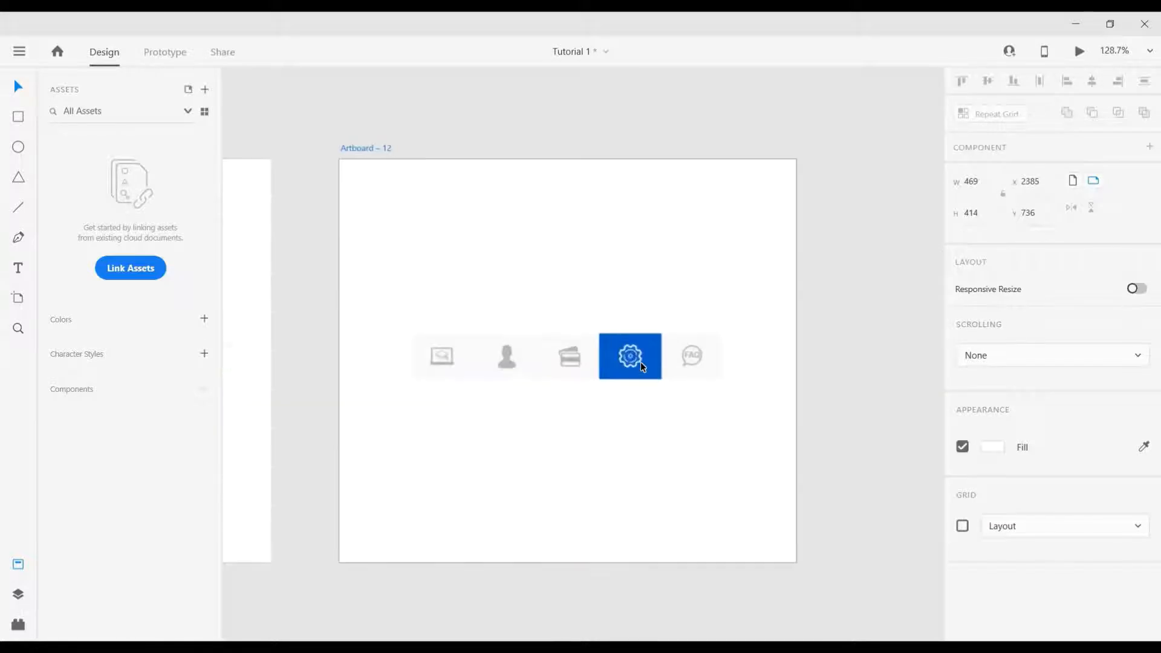
drag(653, 365, 716, 366)
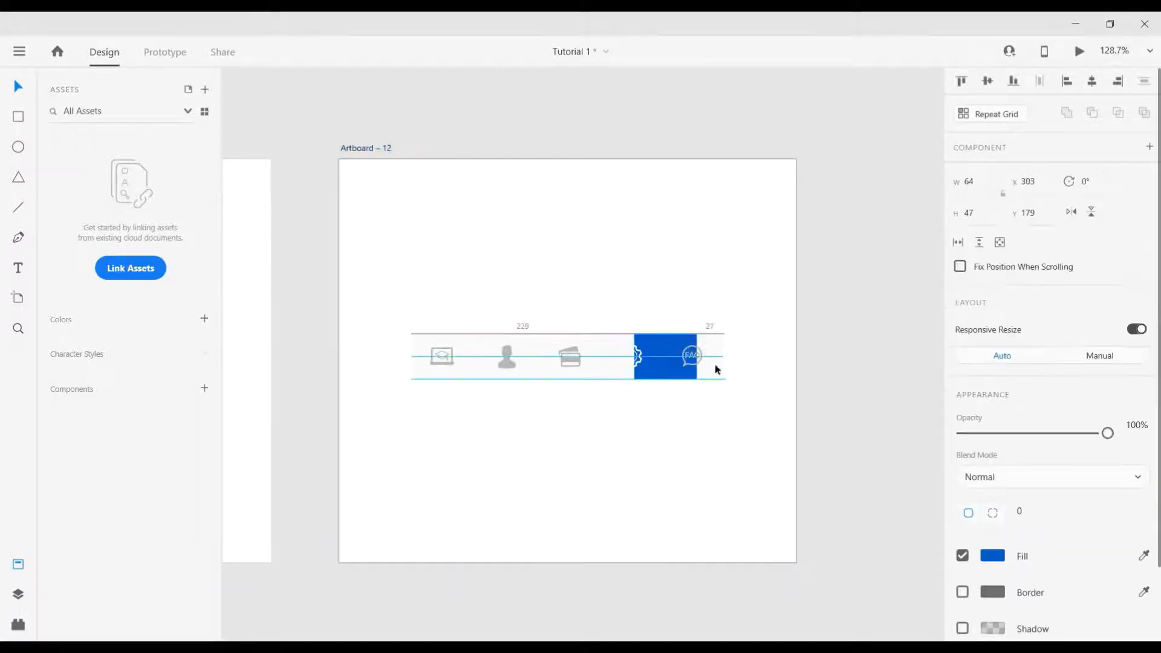
- Recolour the gear icon's border on Artboard – 12 with the grey sampled from the card icon
click(626, 362)
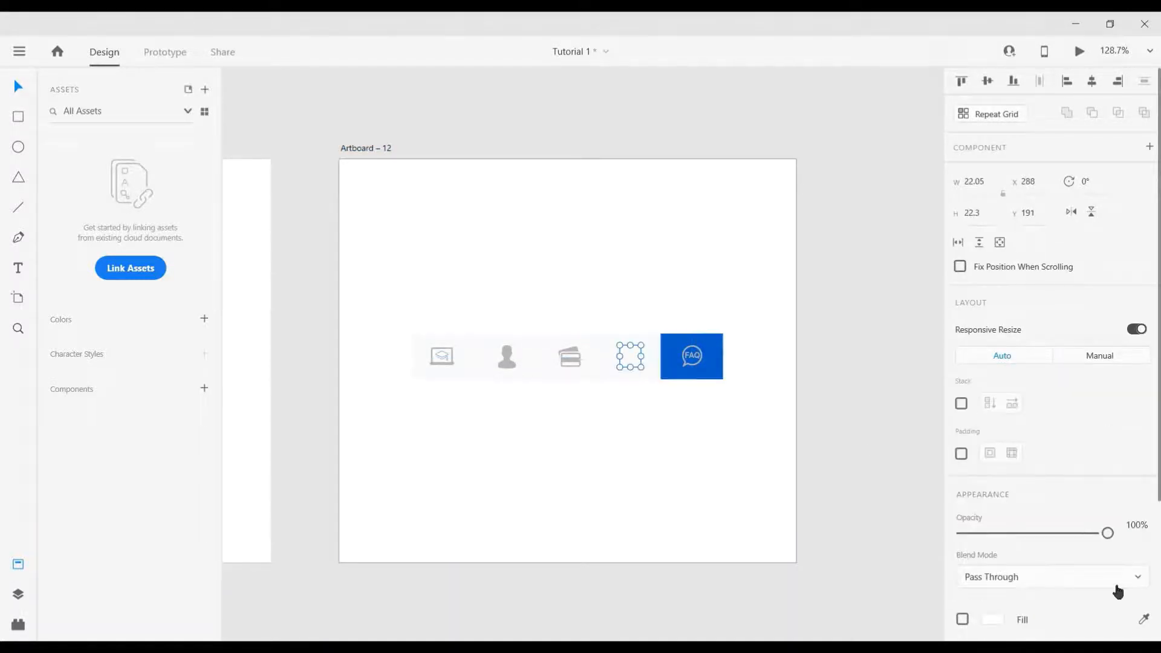
scroll(1118, 591, down, 3)
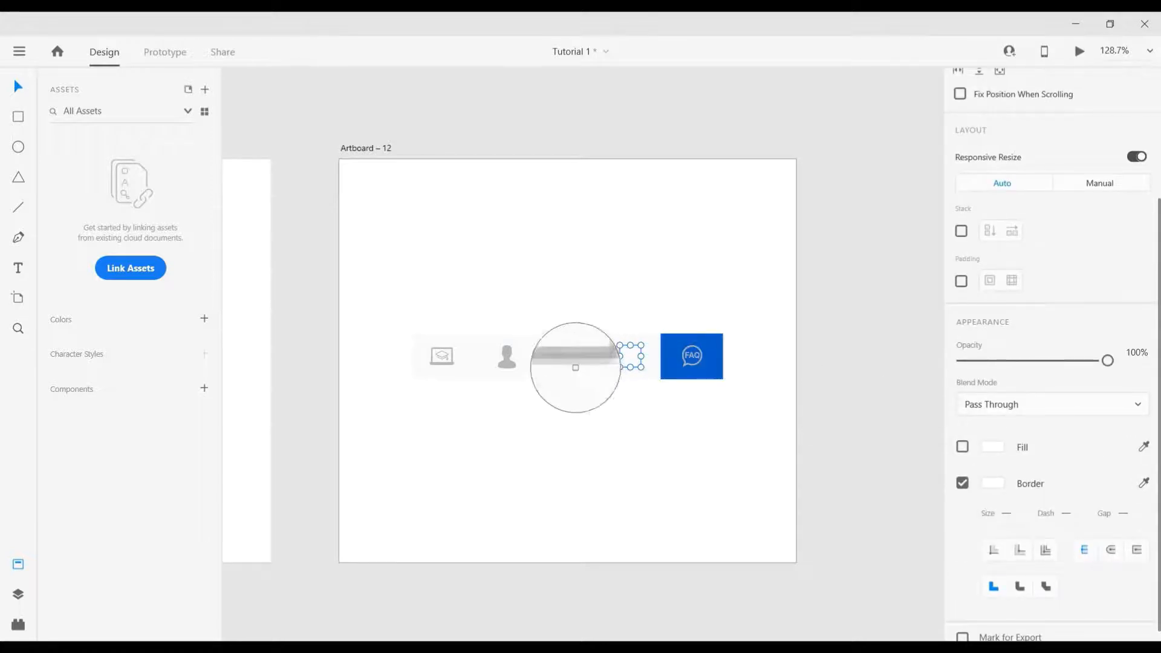
click(573, 361)
scroll(678, 360, up, 3)
- Set both the fill and the border of the FAQ icon on Artboard – 12 to white, #FFFFFF
click(702, 368)
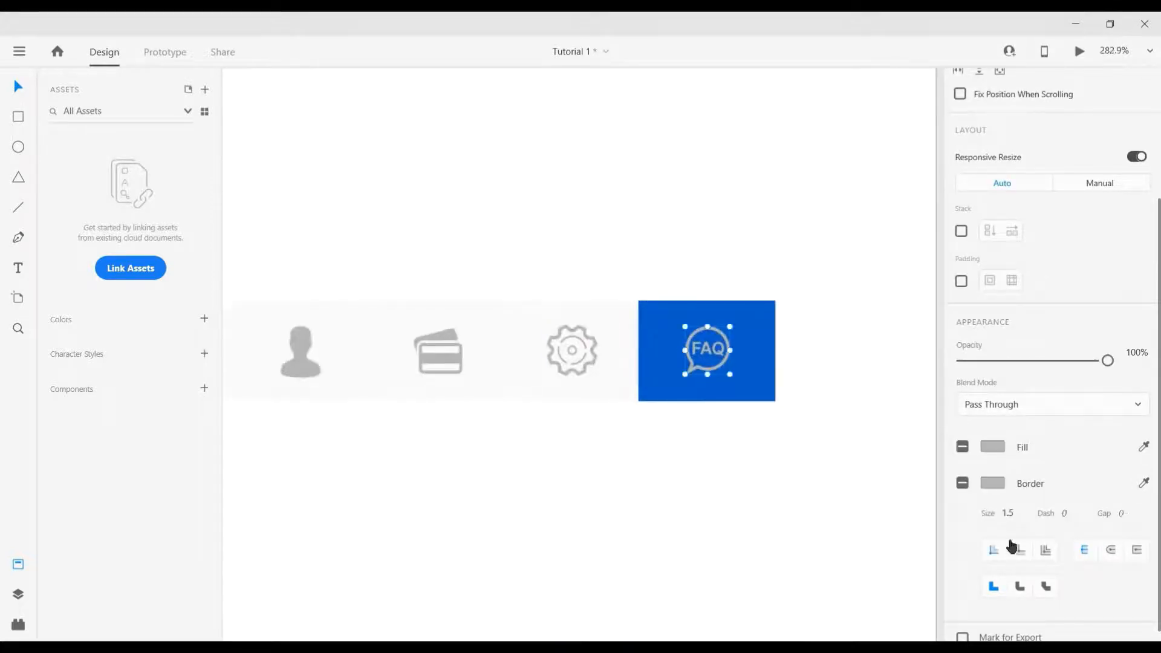
scroll(974, 453, down, 1)
click(986, 435)
click(786, 330)
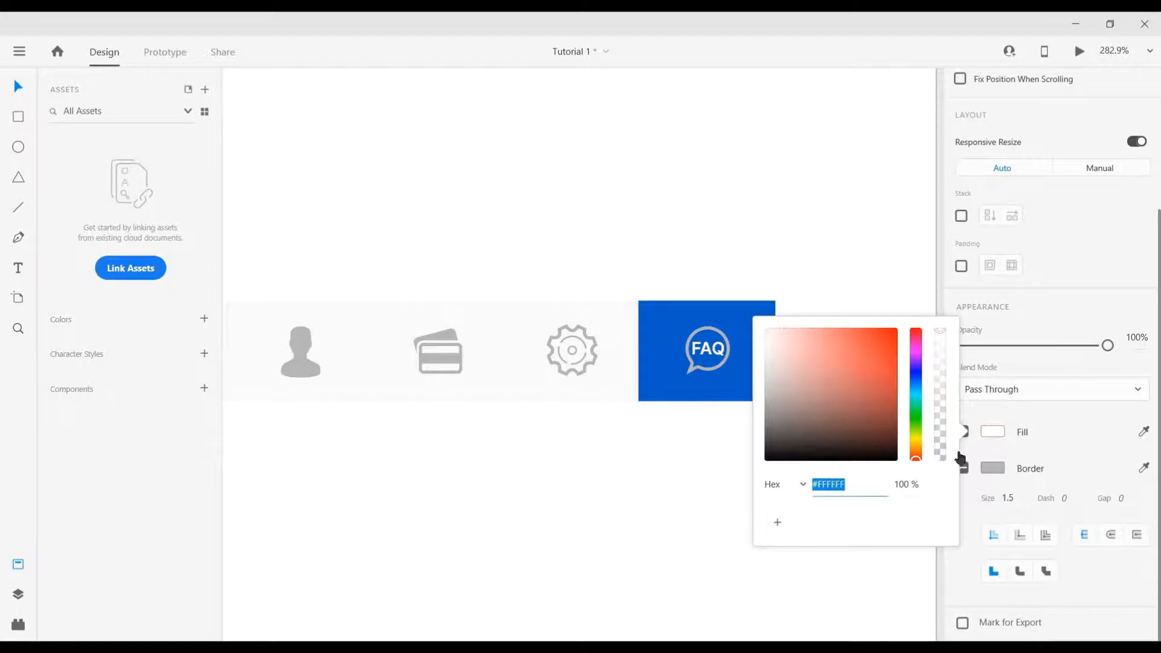
click(976, 464)
drag(789, 367, 722, 332)
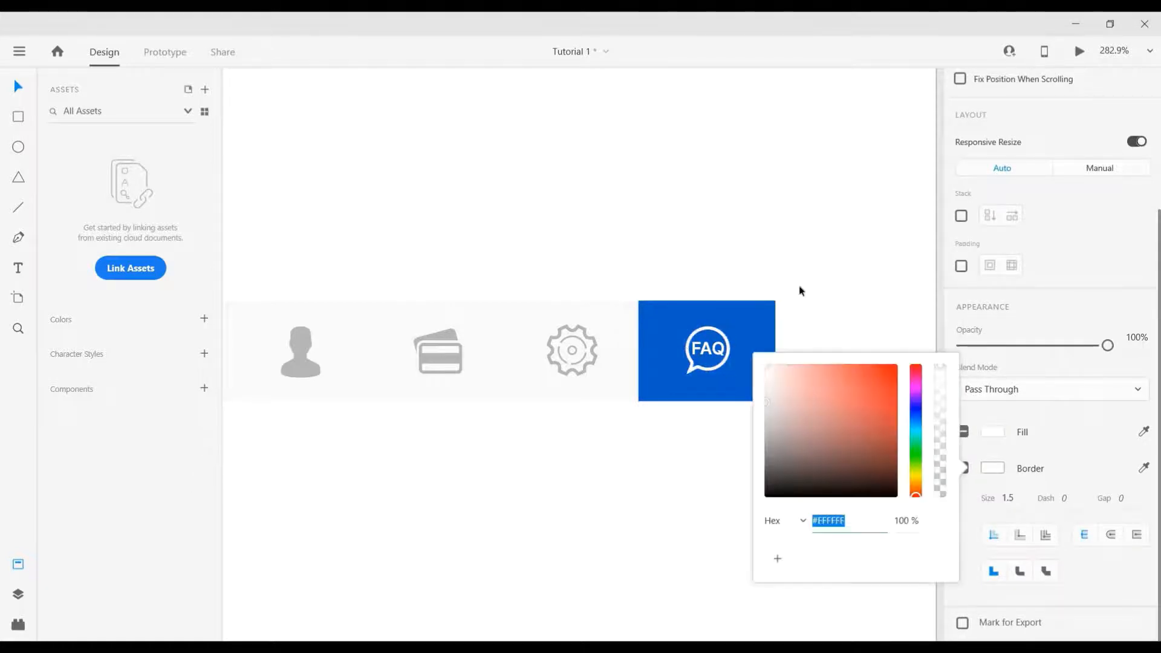
click(789, 307)
- Recolour the highlight on Artboard – 12 with the teal sampled from the FAQ highlight on Artboard – 7
scroll(790, 307, down, 1)
scroll(790, 308, down, 5)
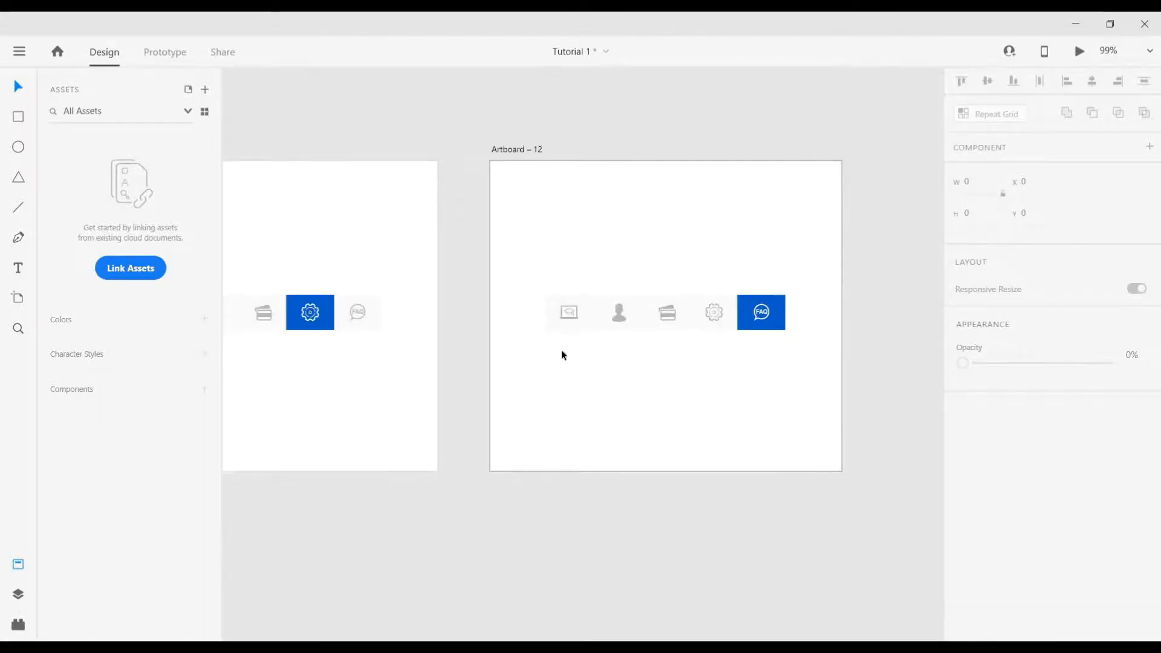
scroll(544, 369, down, 2)
scroll(810, 363, down, 2)
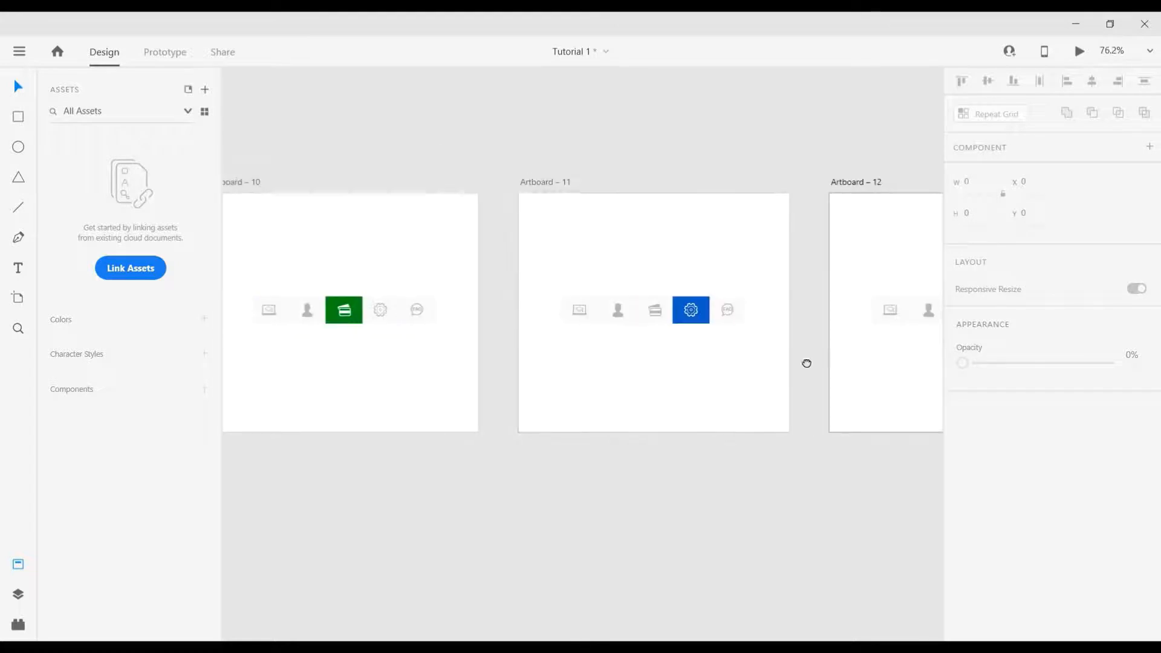
scroll(881, 336, right, 2)
click(883, 330)
scroll(480, 394, left, 4)
scroll(480, 393, down, 2)
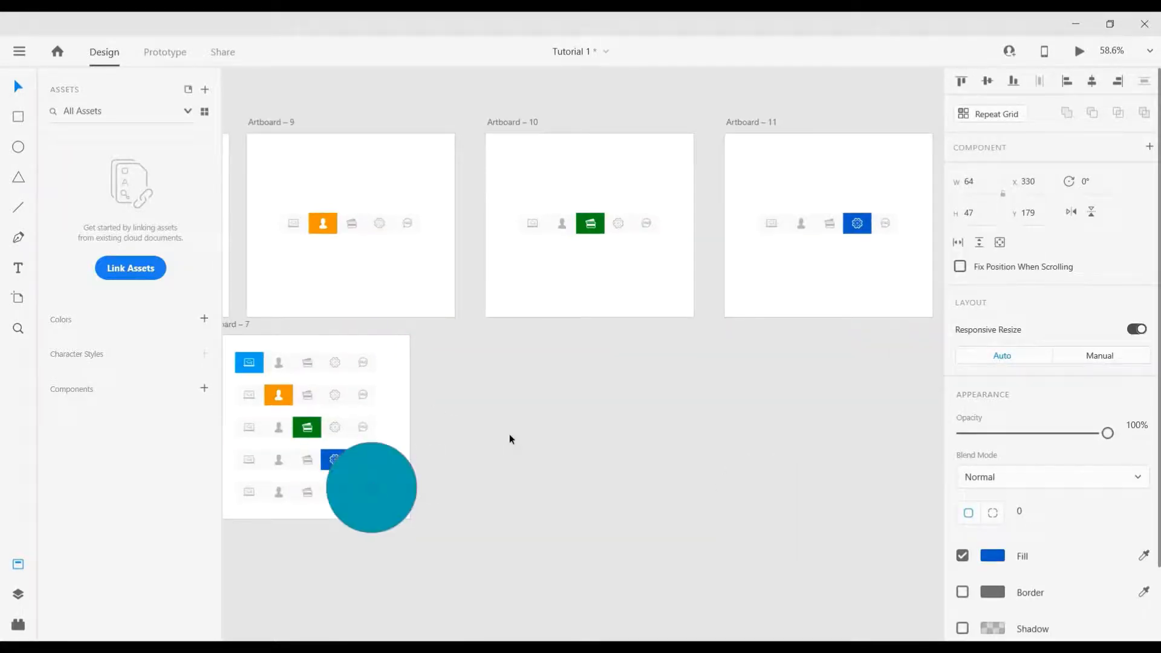
click(363, 491)
- Switch to prototyping and link the FAQ icon on Artboard – 8 to Artboard – 12
scroll(512, 434, down, 2)
scroll(260, 289, left, 2)
scroll(334, 296, up, 4)
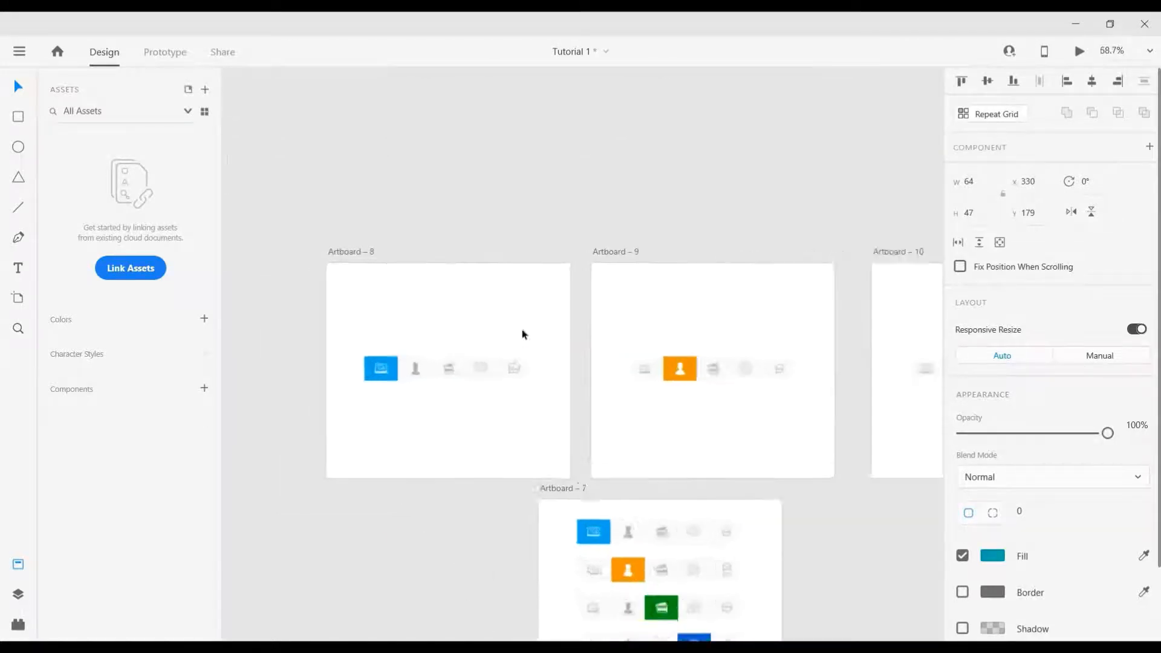
scroll(542, 290, down, 1)
scroll(582, 354, right, 3)
scroll(583, 354, down, 1)
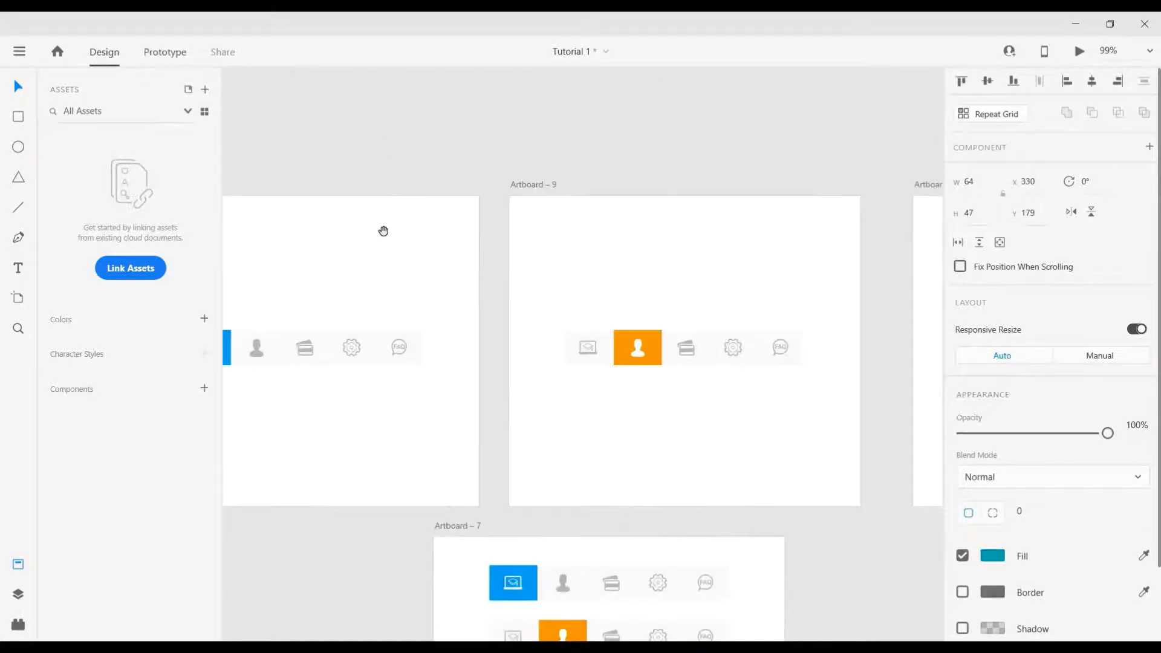
key(ctrl+Tab)
scroll(433, 306, down, 3)
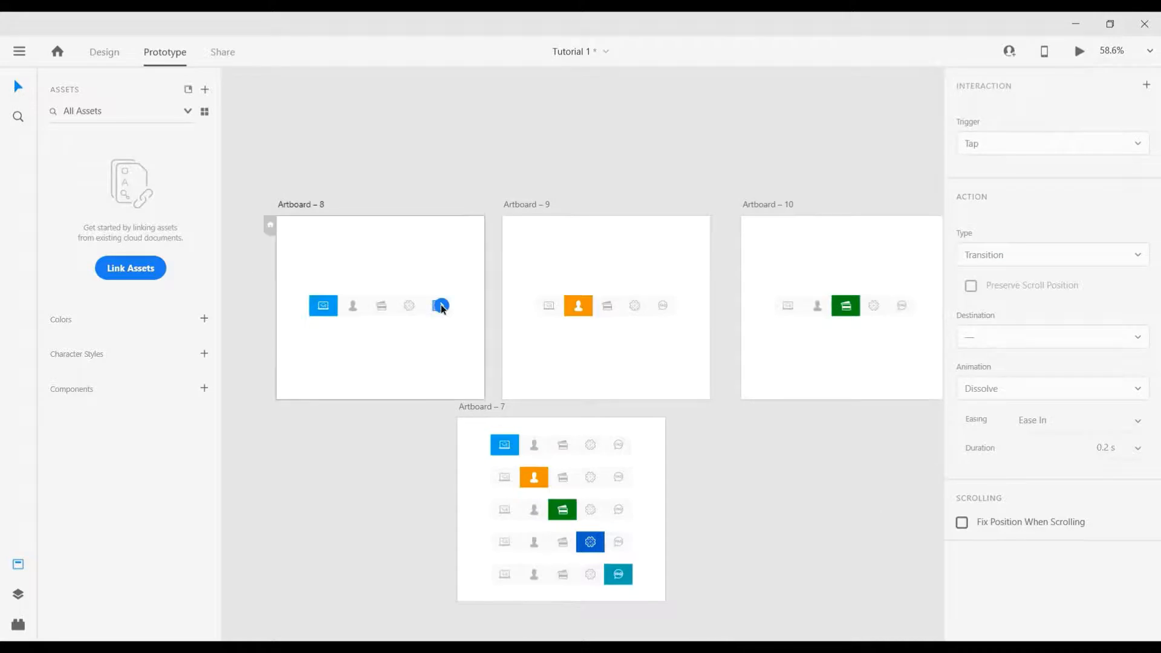
scroll(441, 306, down, 3)
drag(438, 304, 892, 339)
scroll(327, 307, up, 3)
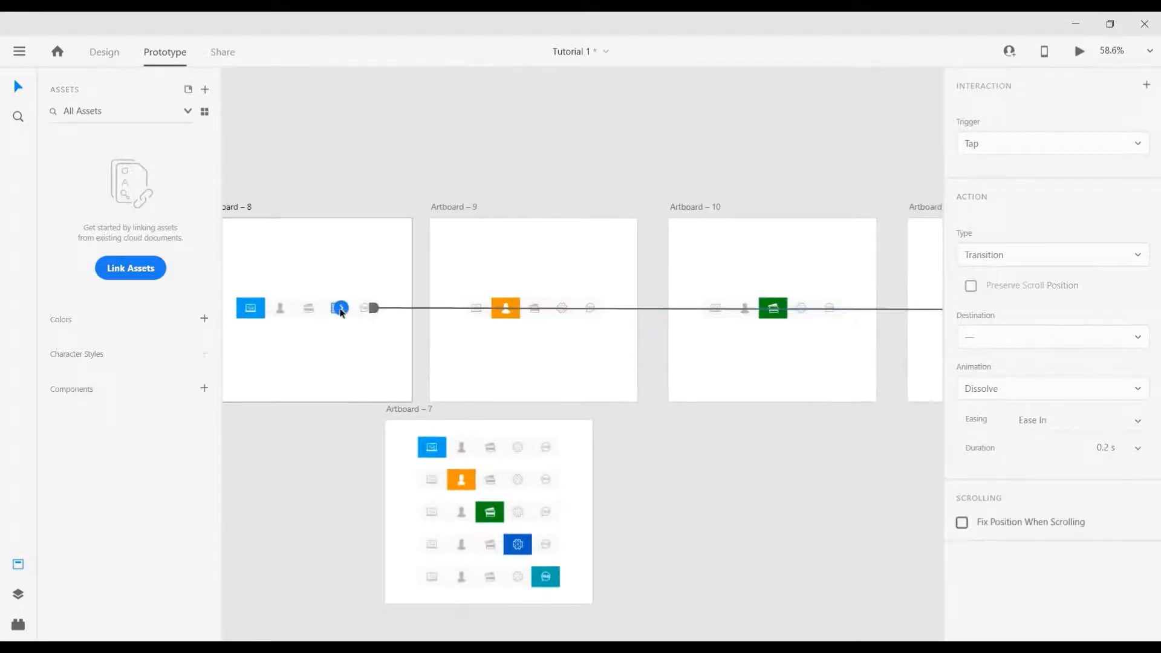
- Link the gear, card and person icons on Artboard – 8 to Artboard – 11, Artboard – 10 and Artboard – 9 respectively
drag(984, 392, 934, 381)
drag(550, 171, 829, 129)
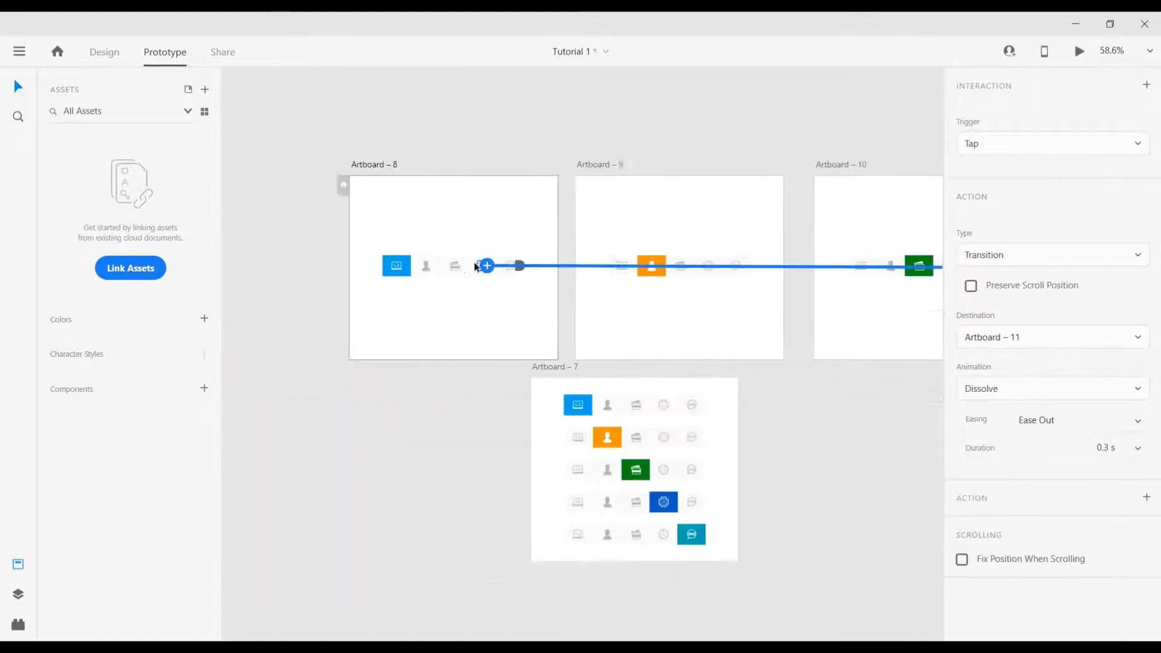
click(458, 266)
drag(460, 266, 843, 314)
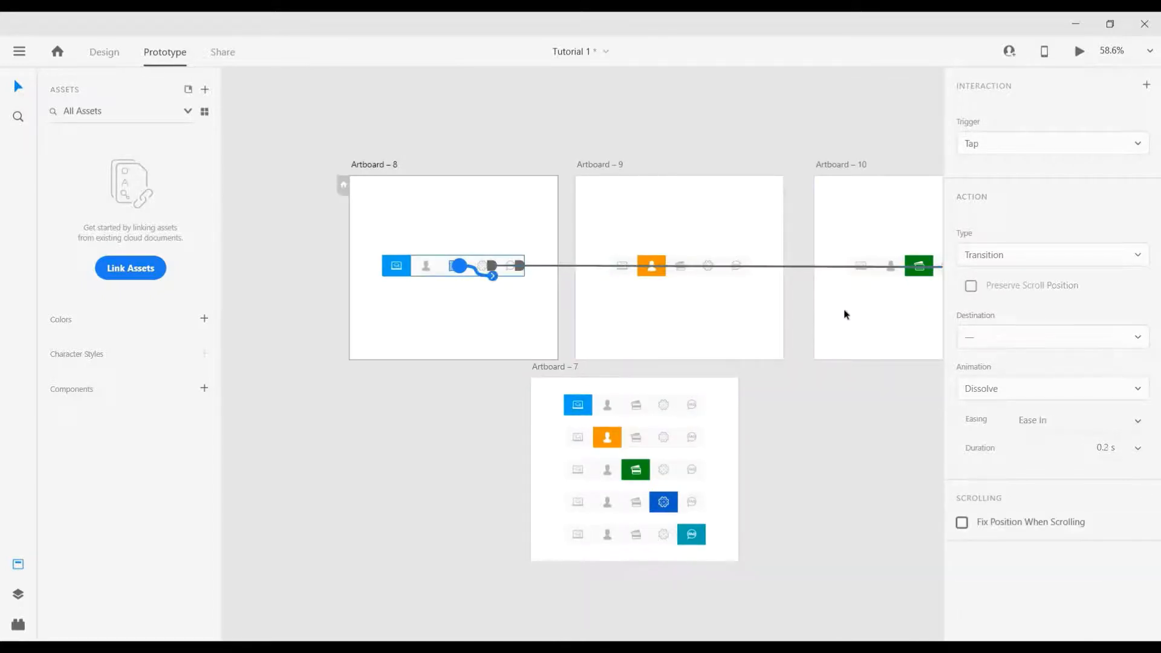
click(425, 274)
drag(430, 266, 749, 315)
- Link the laptop icon on Artboard – 9 to Artboard – 8 and its FAQ icon to Artboard – 12
scroll(496, 226, right, 2)
click(528, 263)
click(528, 262)
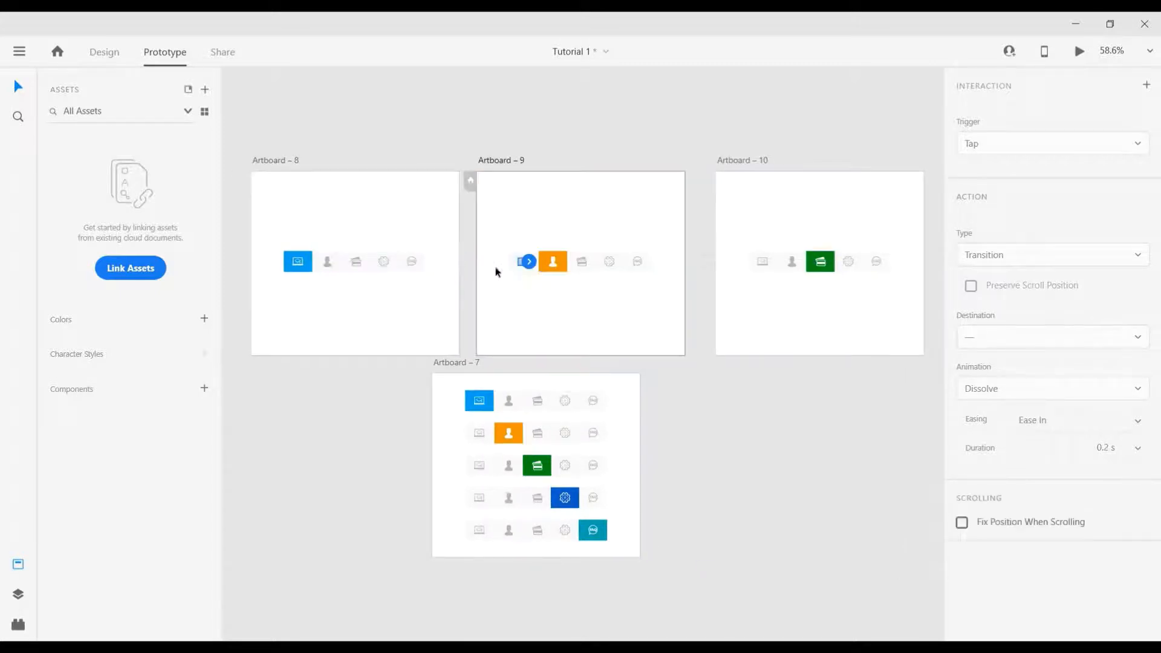
drag(529, 261, 456, 267)
click(637, 264)
drag(641, 262, 902, 305)
scroll(279, 263, down, 2)
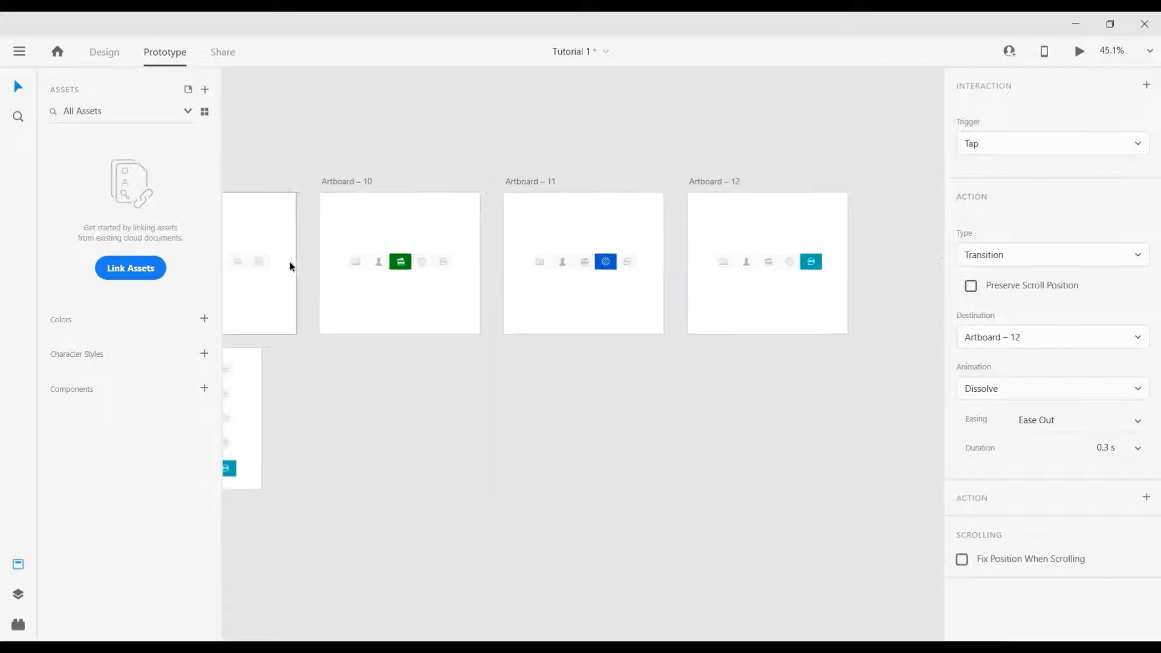
- Link the gear icon on Artboard – 9 to Artboard – 11 and its card icon to Artboard – 10
scroll(294, 264, left, 1)
click(299, 262)
drag(711, 316, 698, 308)
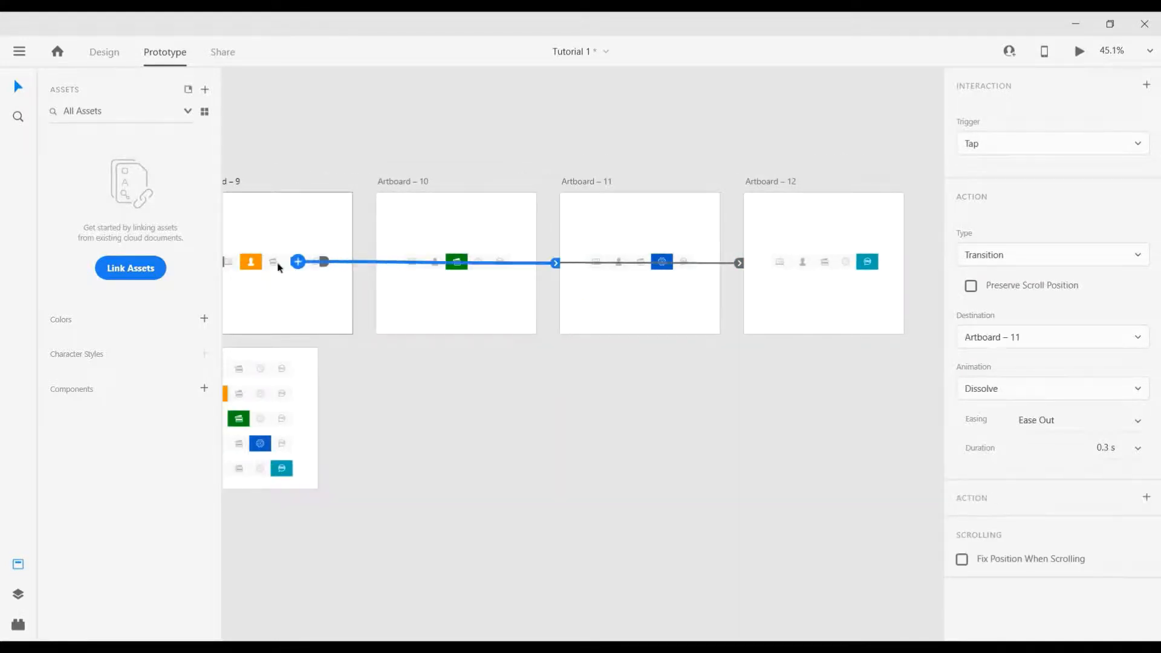
drag(297, 261, 391, 212)
- Link the laptop icon on Artboard – 10 to Artboard – 8 and its person icon to Artboard – 9
click(415, 261)
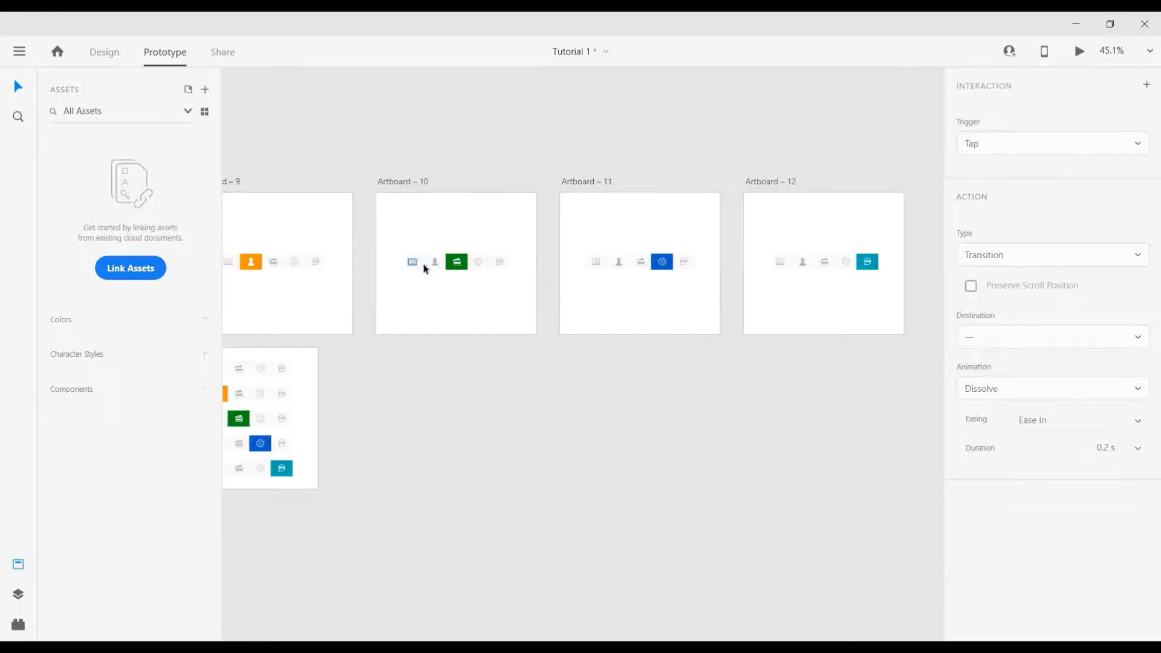
drag(204, 270, 356, 270)
scroll(719, 297, up, 5)
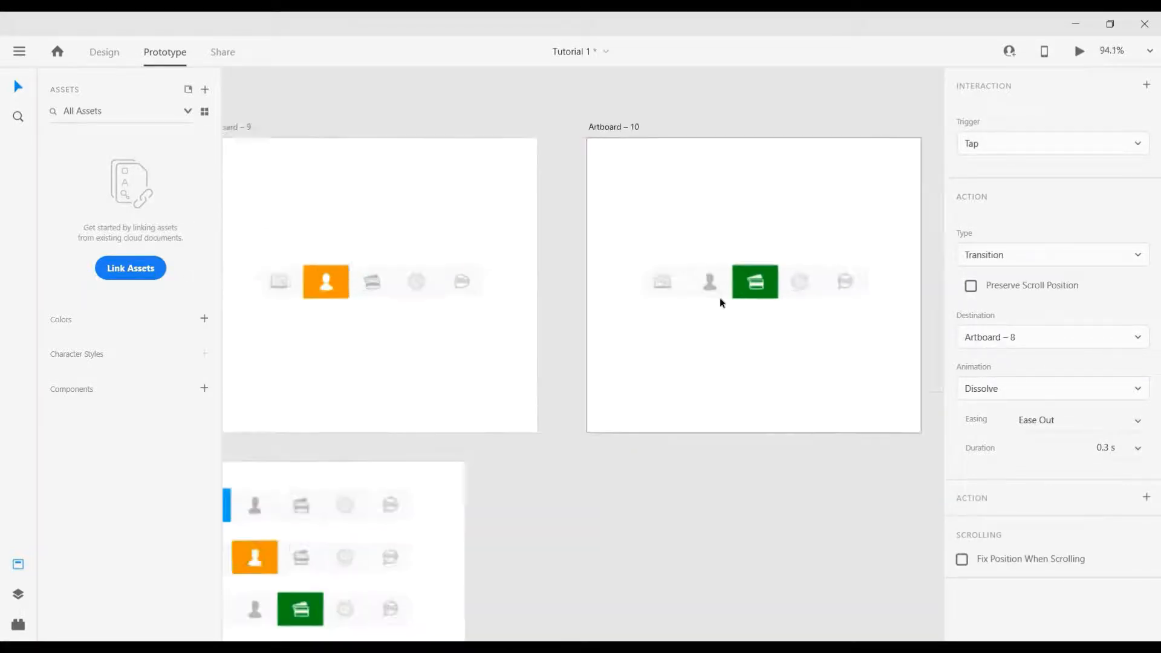
click(720, 298)
scroll(719, 298, down, 3)
drag(724, 298, 578, 212)
scroll(573, 300, right, 3)
click(579, 301)
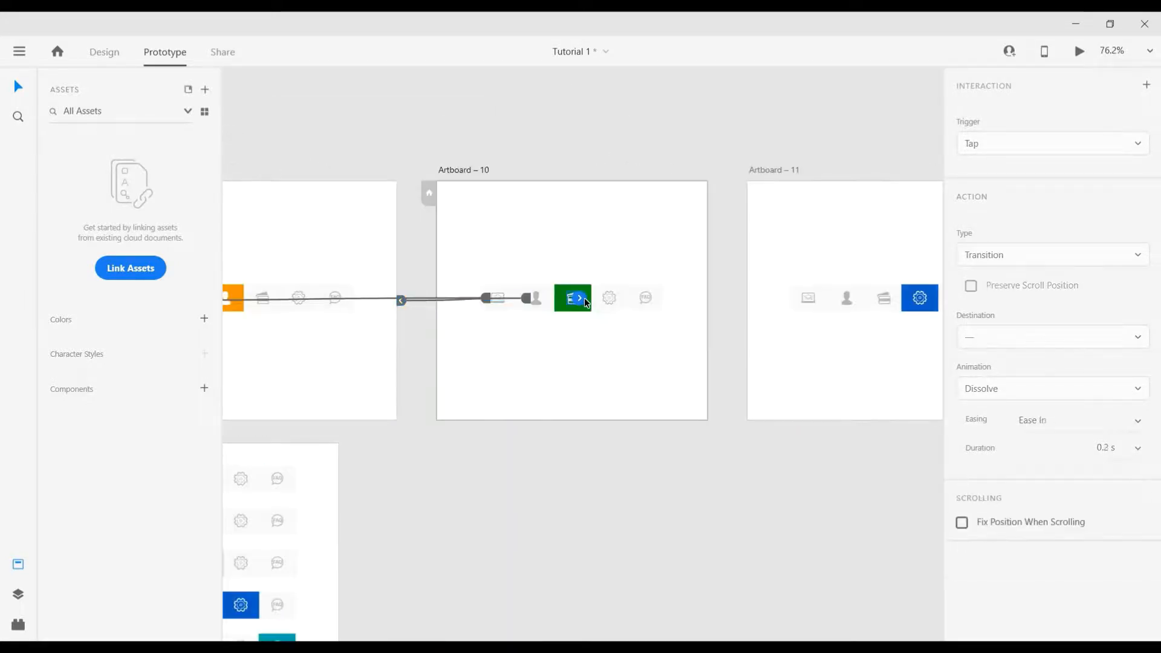
drag(580, 298, 889, 193)
scroll(611, 277, right, 4)
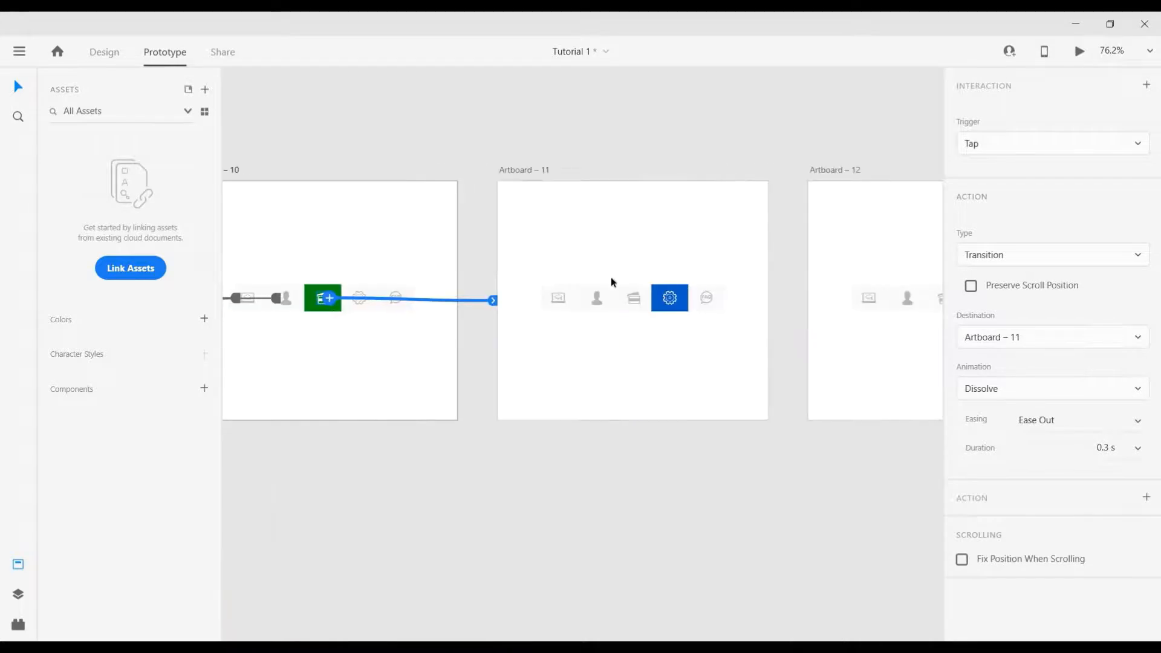
scroll(628, 290, down, 2)
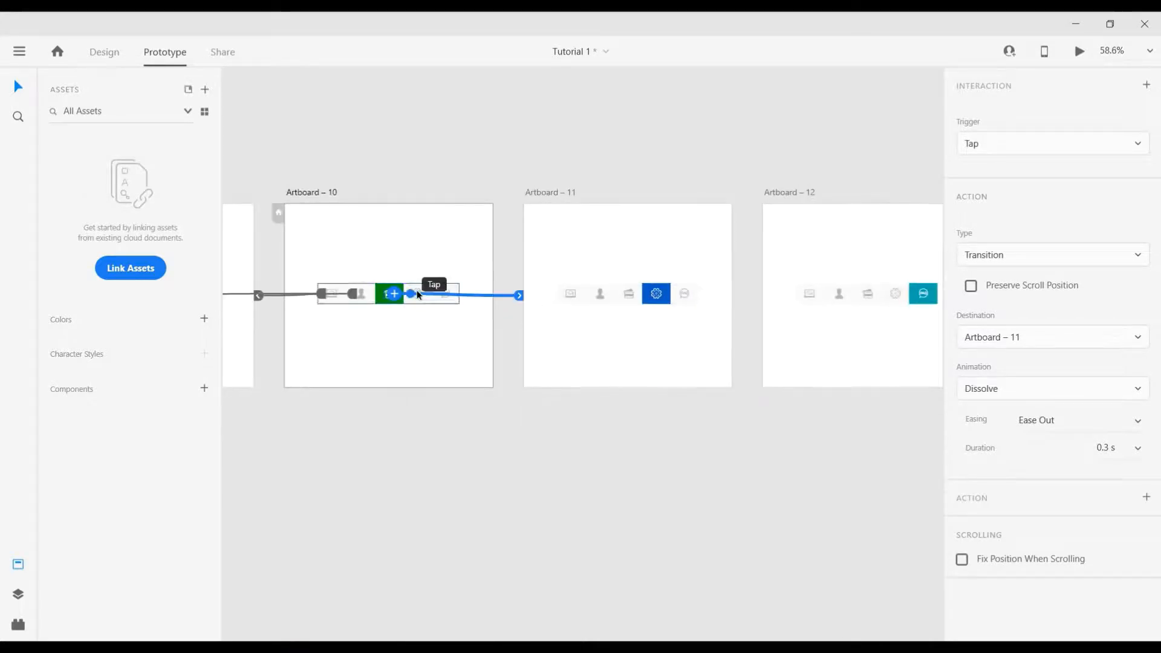
- Link the FAQ icon on Artboard – 10 to Artboard – 12 and its gear icon to Artboard – 11
drag(513, 295, 786, 293)
click(420, 293)
click(444, 294)
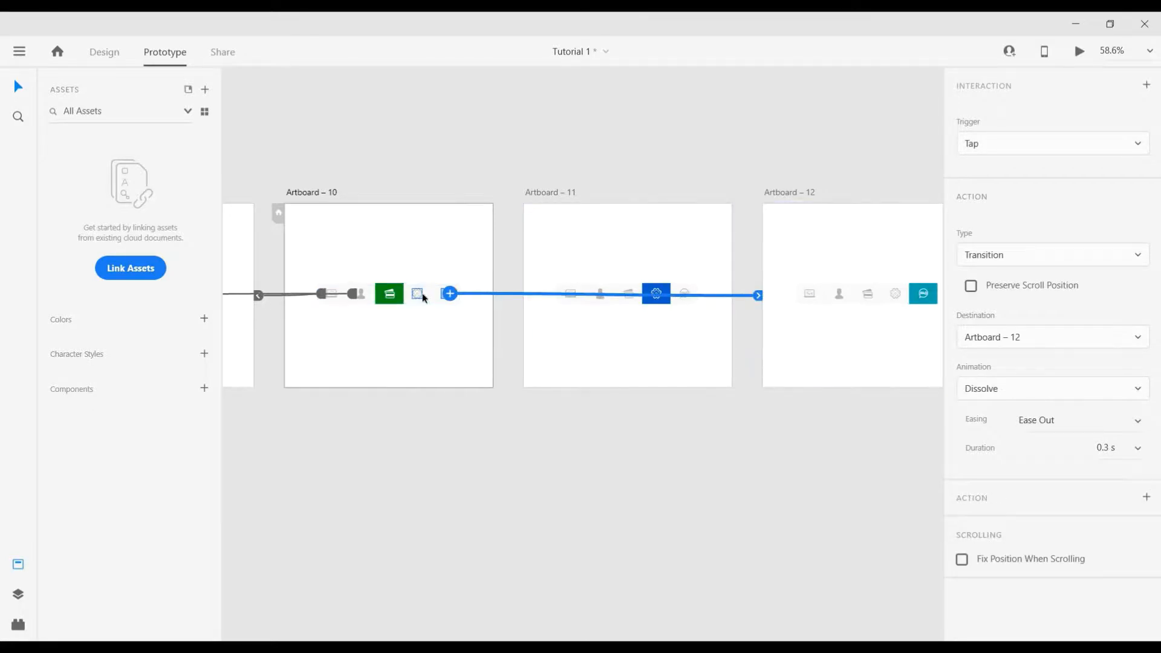
click(420, 294)
drag(423, 294, 700, 213)
- Link the laptop icon on Artboard – 11 to Artboard – 8
click(550, 192)
scroll(460, 303, right, 2)
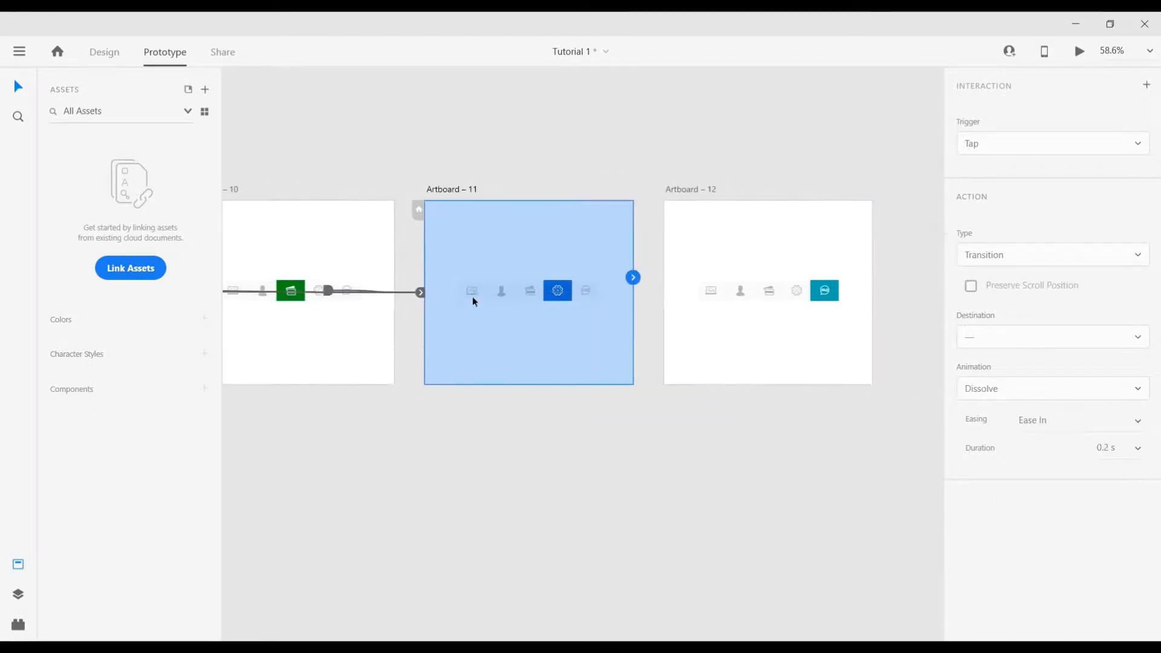
scroll(564, 307, down, 3)
scroll(575, 306, left, 2)
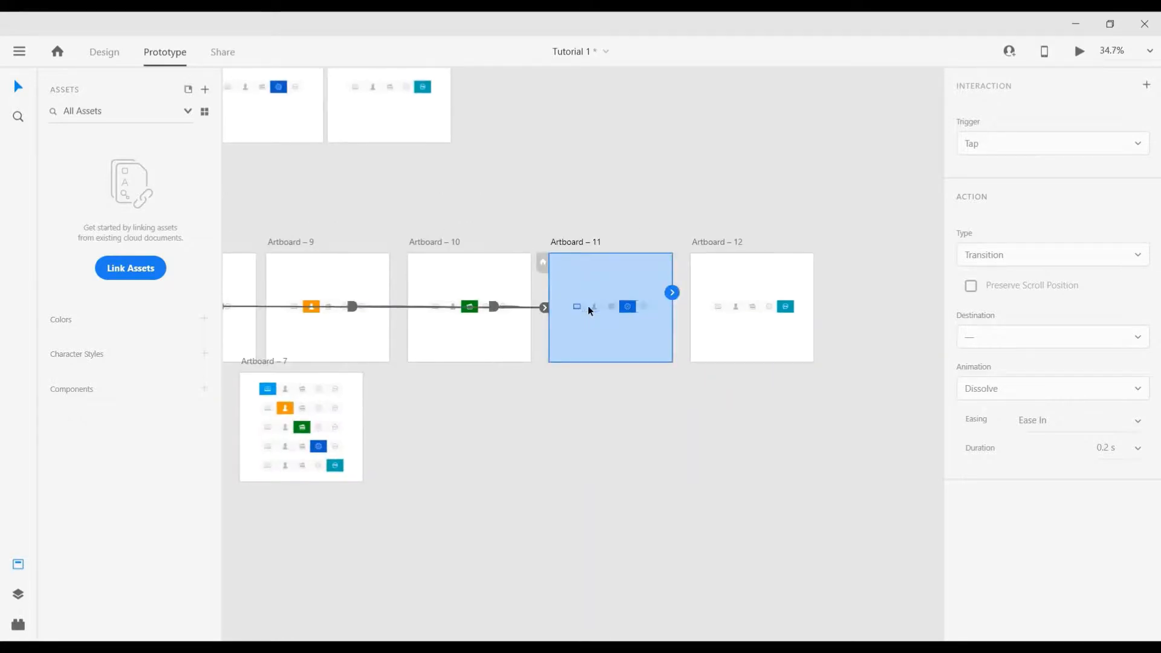
click(578, 306)
drag(581, 306, 330, 303)
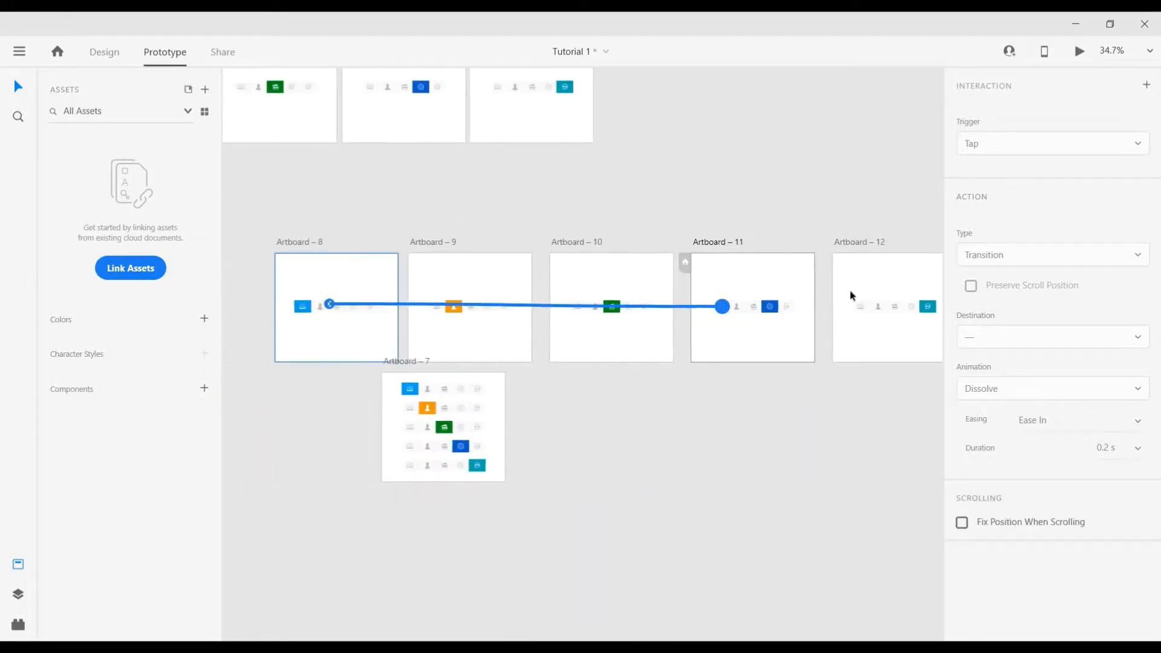
- Link the person icon on Artboard – 11 to Artboard – 9 and its card icon to Artboard – 10
scroll(712, 315, up, 3)
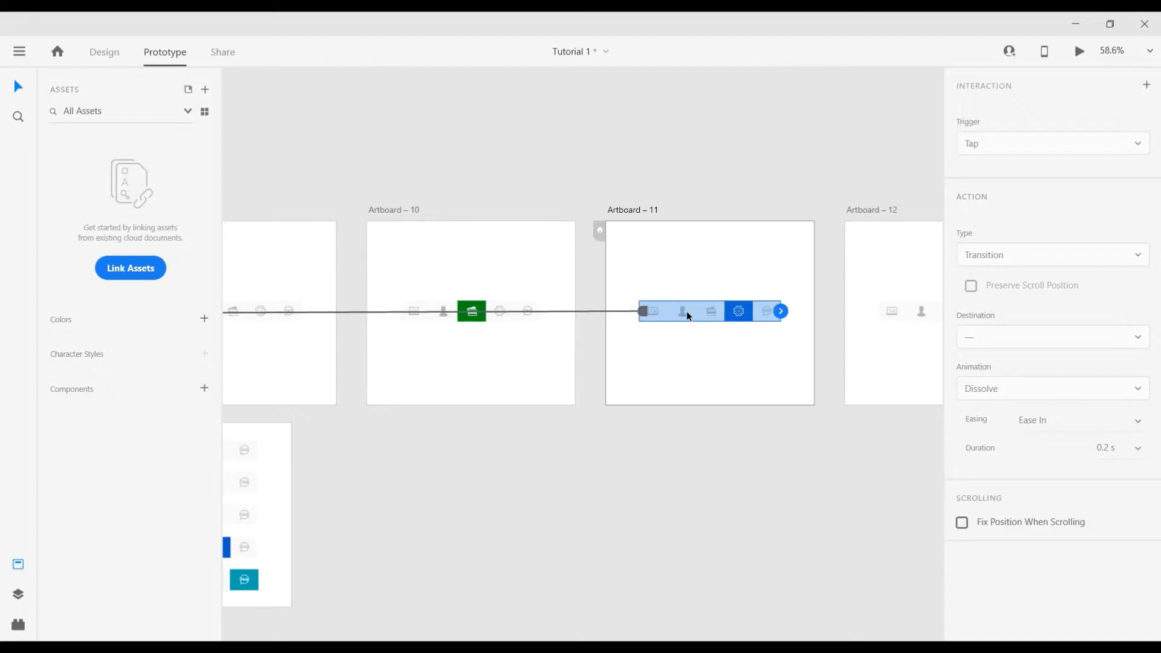
double_click(682, 311)
drag(686, 310, 285, 387)
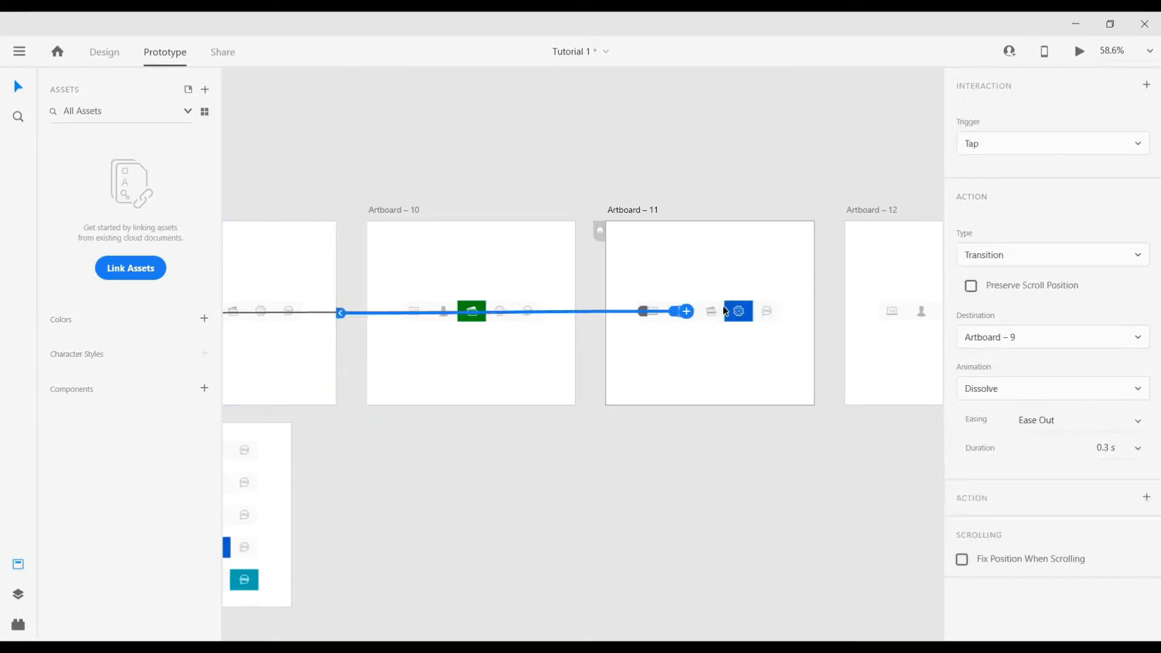
click(716, 314)
drag(716, 311, 473, 309)
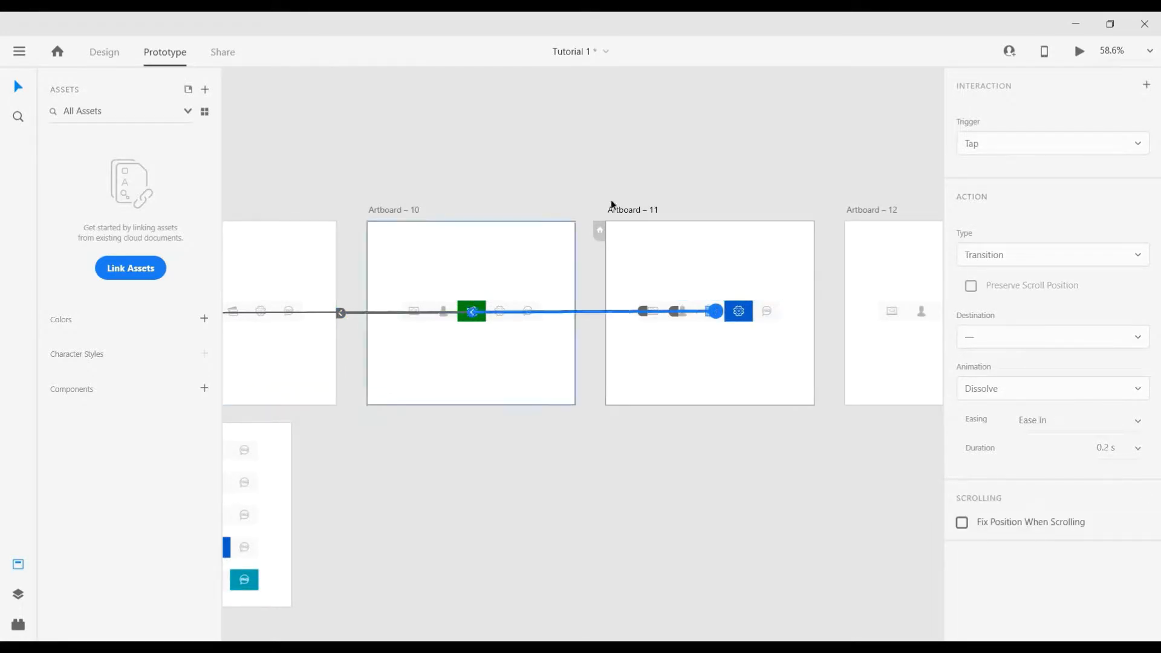
- Link the FAQ icon on Artboard – 11 to Artboard – 12
scroll(635, 315, right, 3)
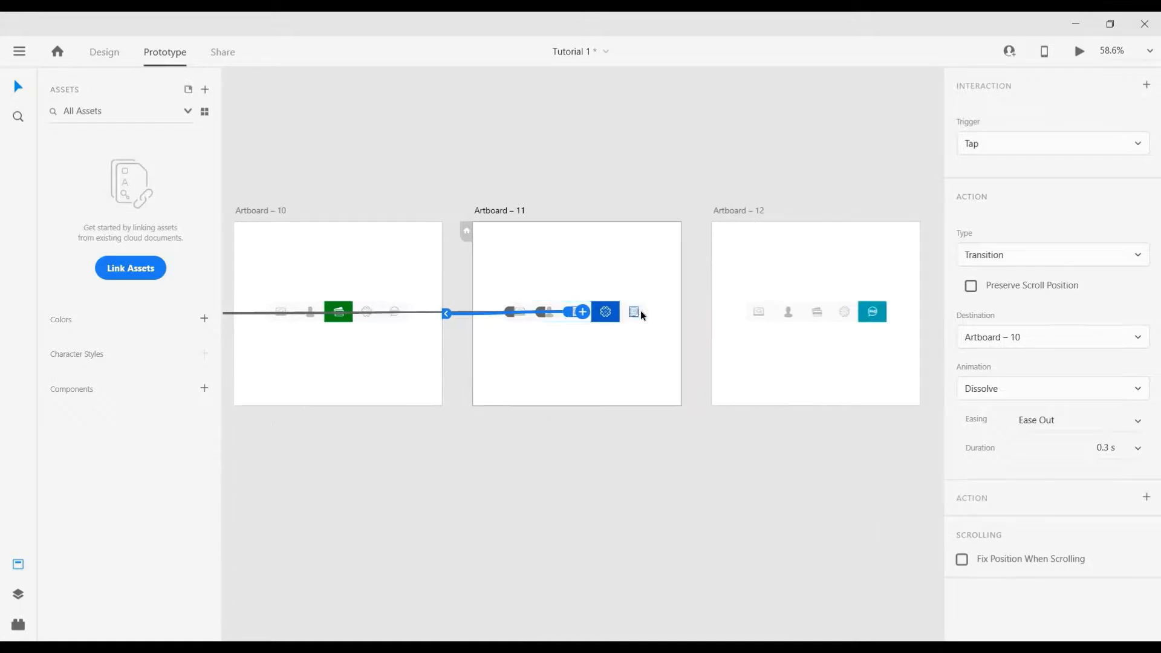
click(637, 313)
drag(640, 311, 799, 225)
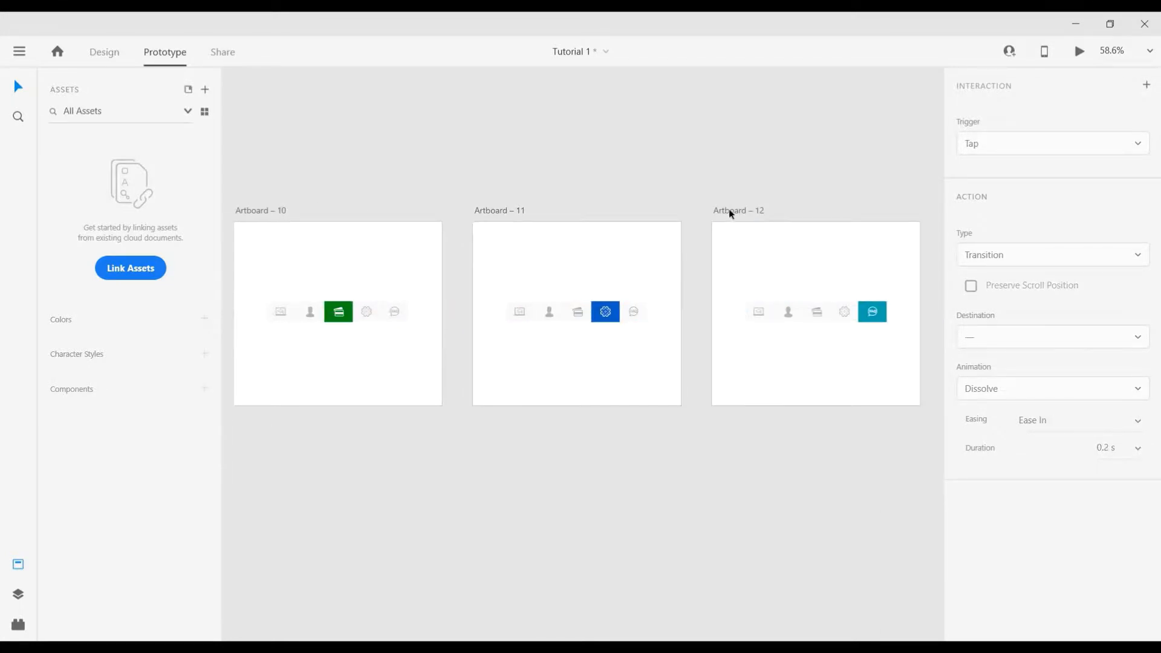
- Link the laptop icon on Artboard – 12 to Artboard – 8 and its person icon to Artboard – 9
click(728, 211)
scroll(728, 212, down, 4)
scroll(811, 273, left, 2)
click(808, 268)
drag(811, 265, 433, 276)
scroll(771, 264, right, 3)
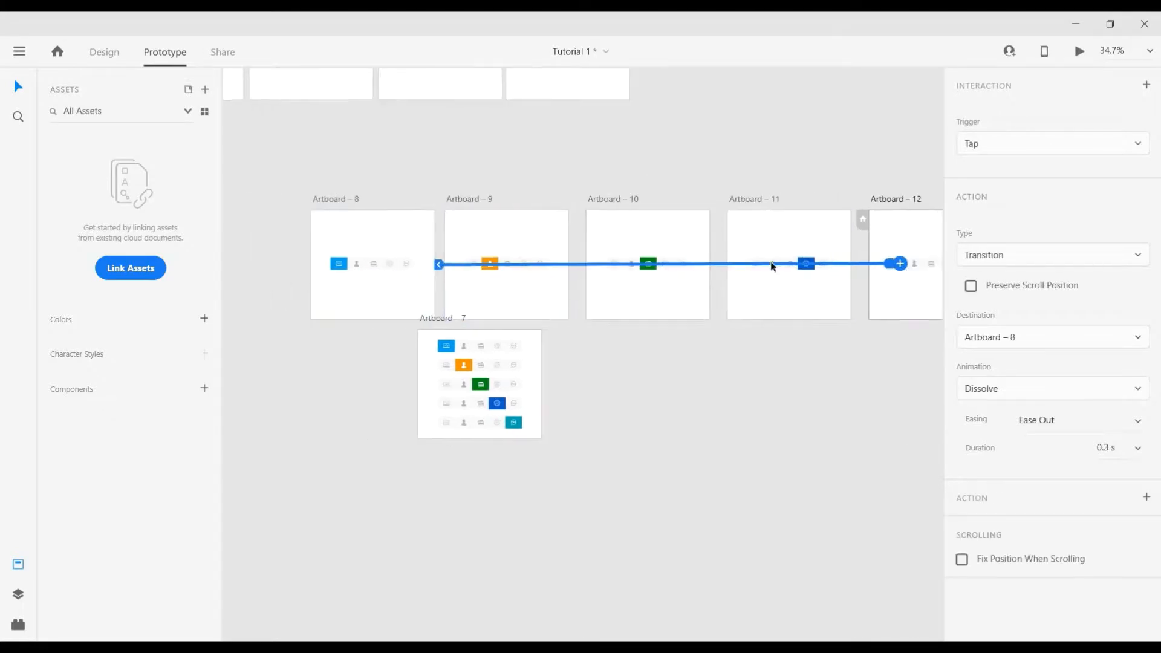
click(780, 264)
drag(780, 264, 379, 274)
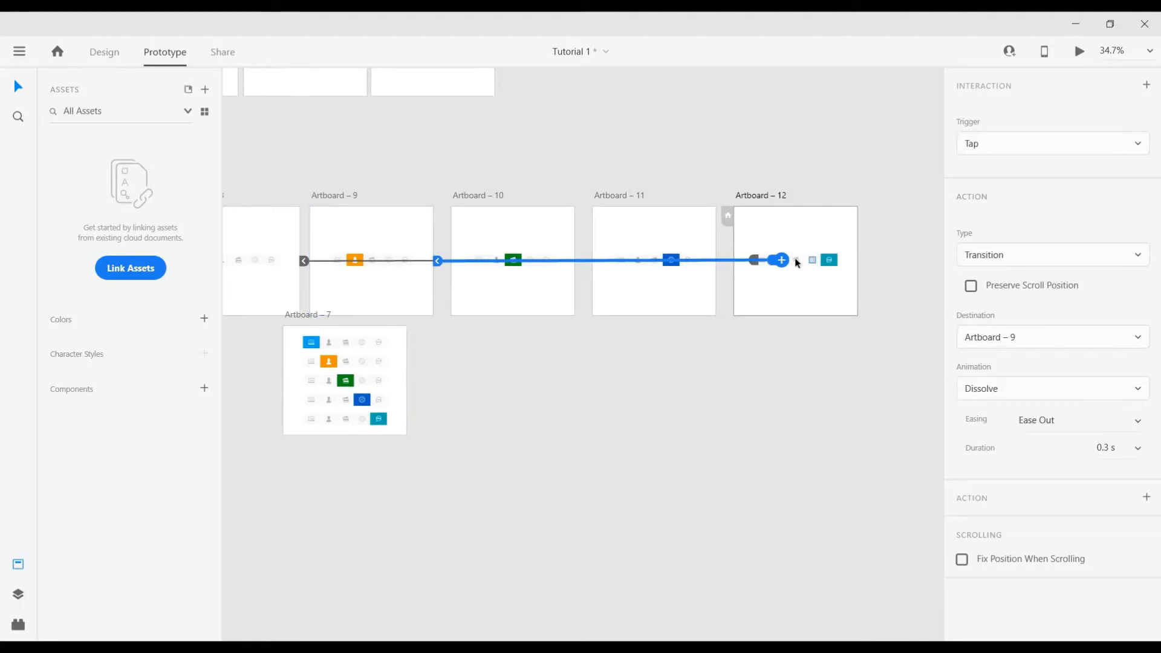
- Link the card icon on Artboard – 12 to Artboard – 10 and its gear icon to Artboard – 11
click(797, 263)
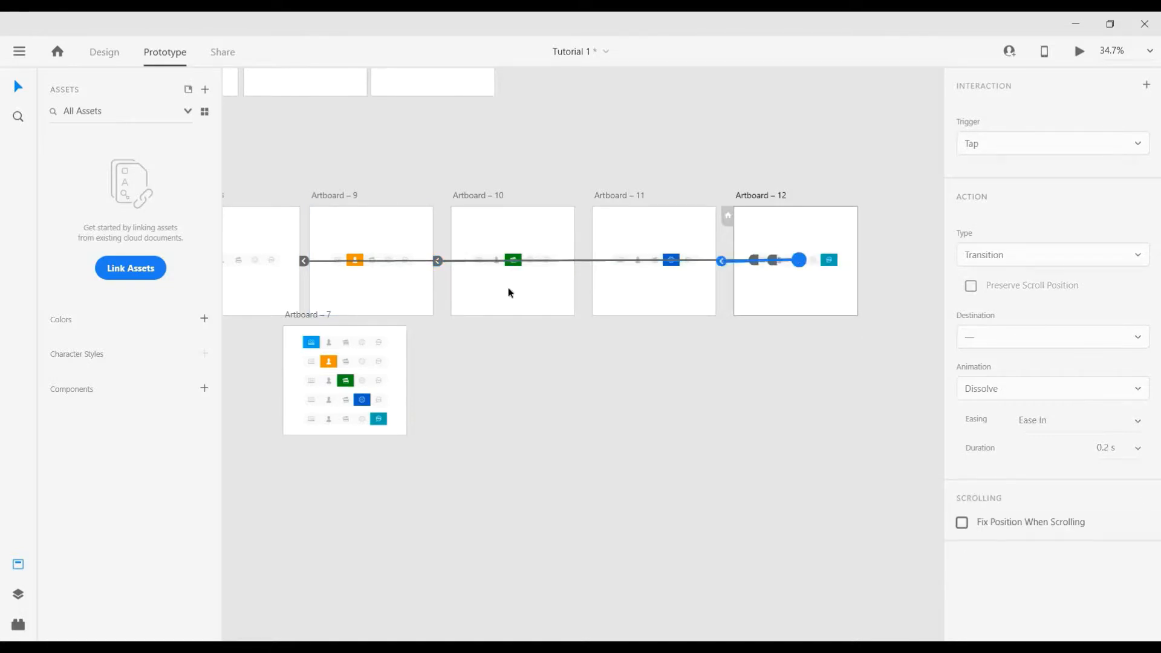
drag(510, 293, 511, 293)
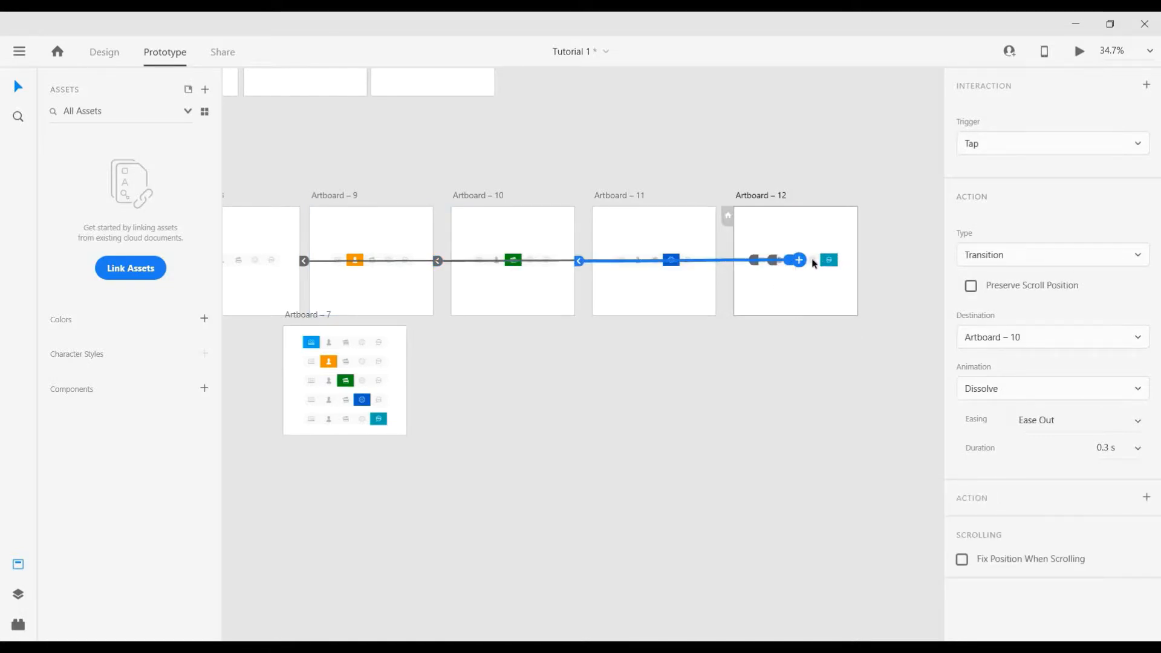
drag(815, 260, 607, 306)
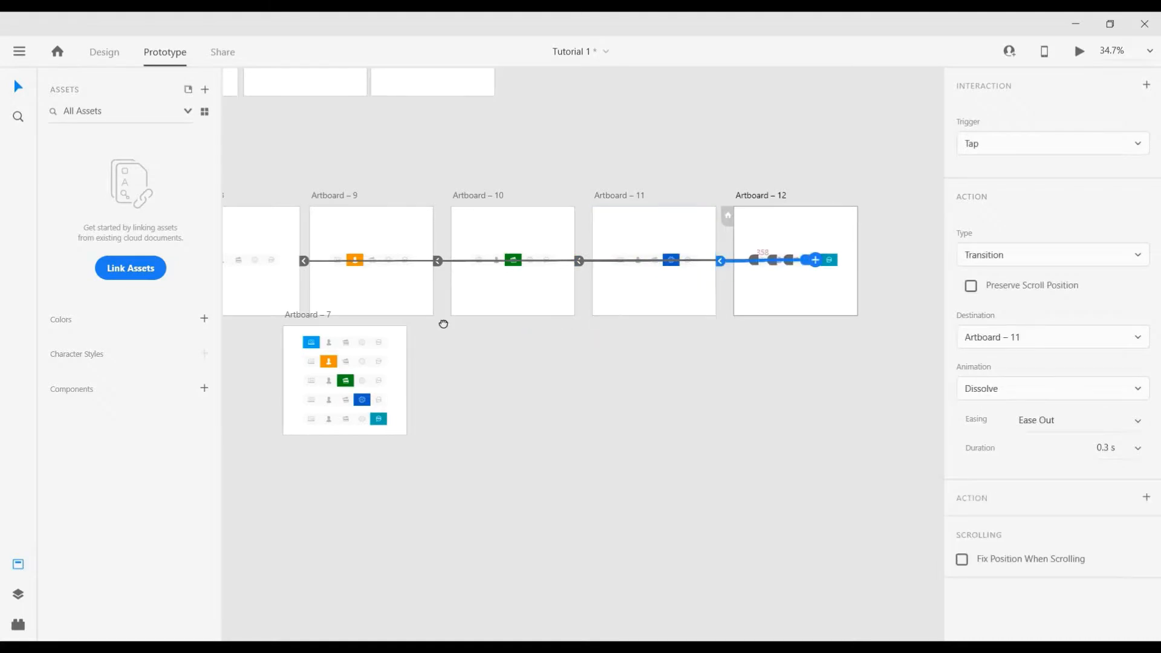
- Set all icon links on Artboards 8 to 12 together to Auto-Animate with Ease In-Out easing and a 0.2 s duration
scroll(443, 324, down, 3)
scroll(519, 246, left, 2)
scroll(448, 234, up, 4)
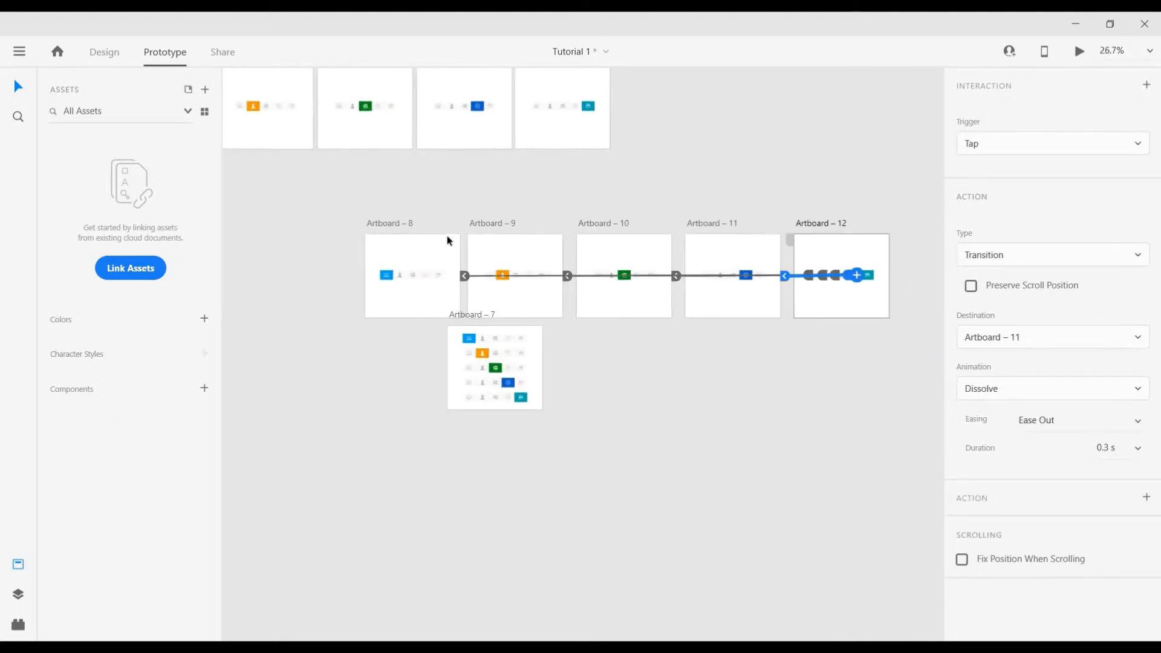
drag(326, 198, 814, 327)
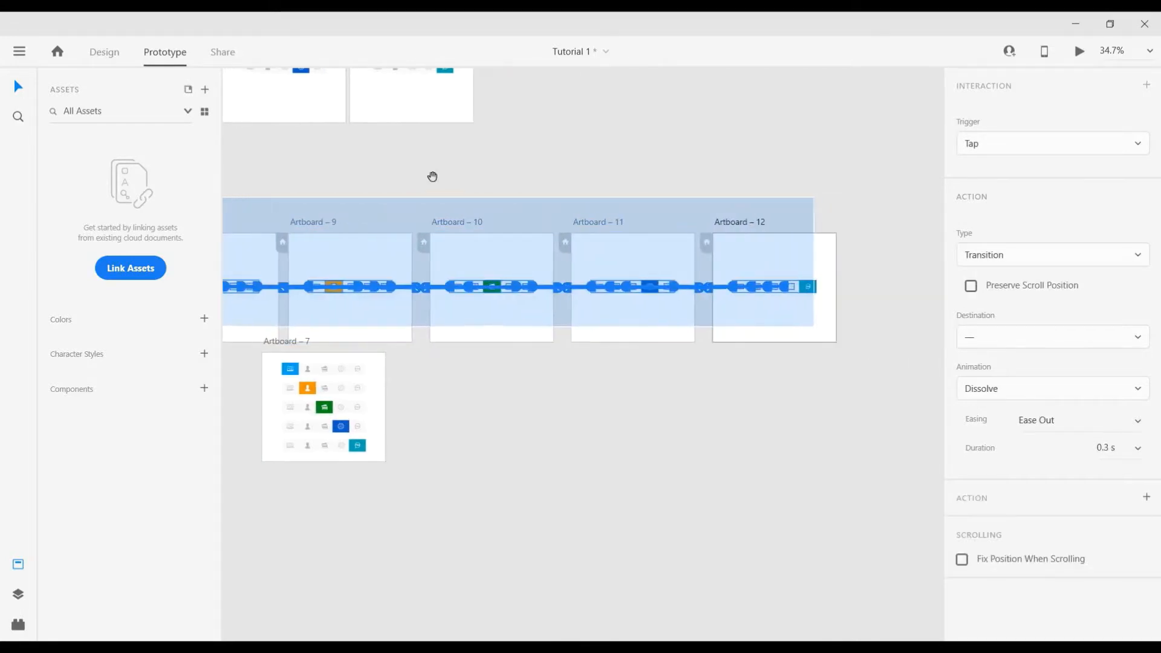
drag(433, 176, 550, 151)
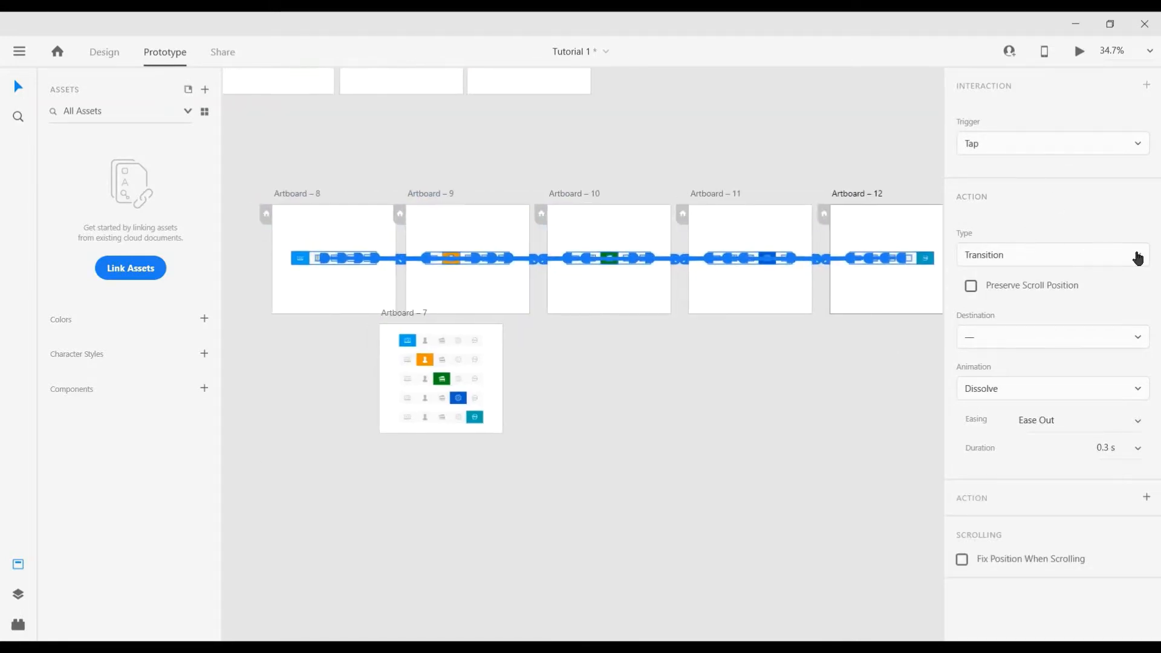
click(1022, 258)
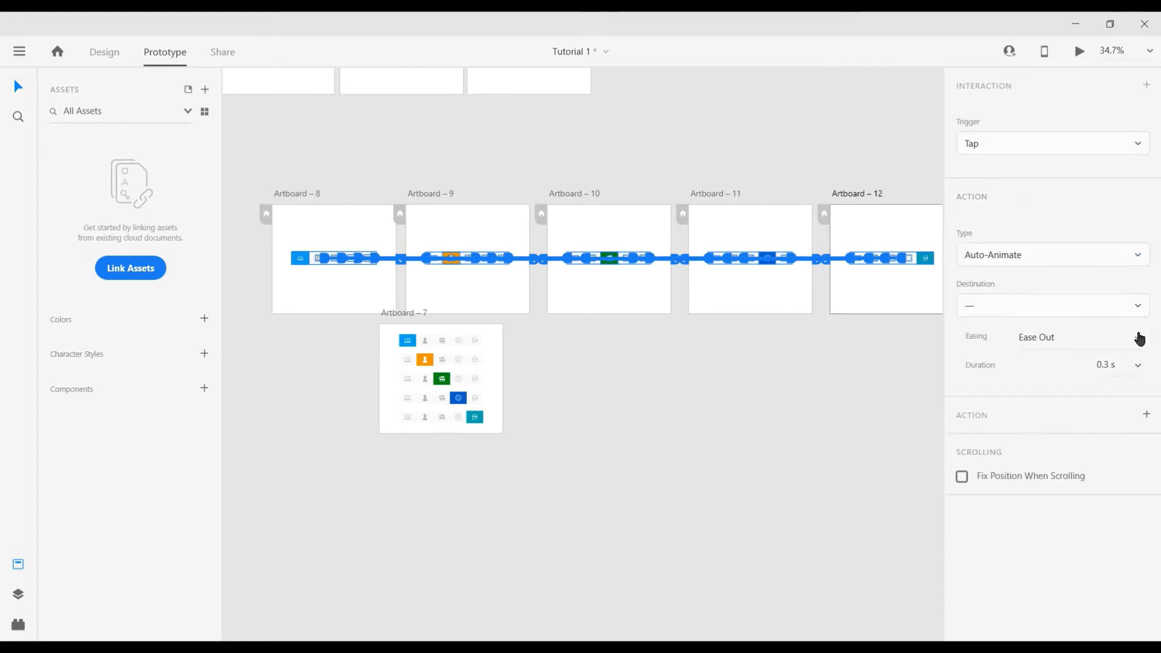
click(1075, 337)
click(1056, 404)
click(1136, 369)
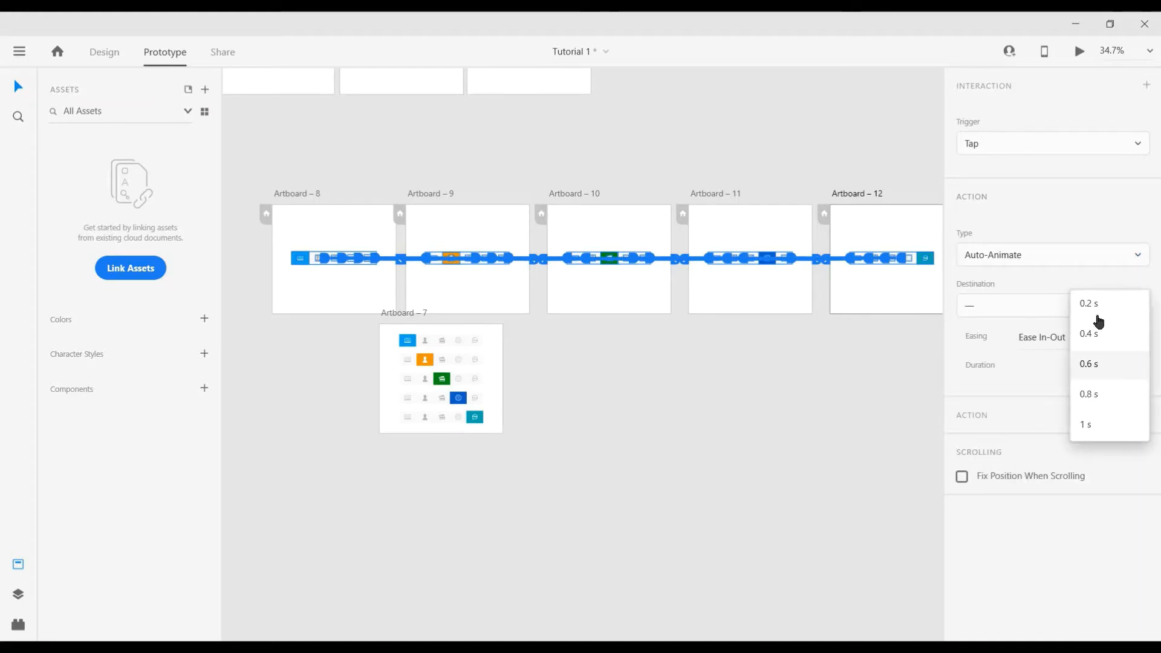
click(1064, 143)
click(1064, 143)
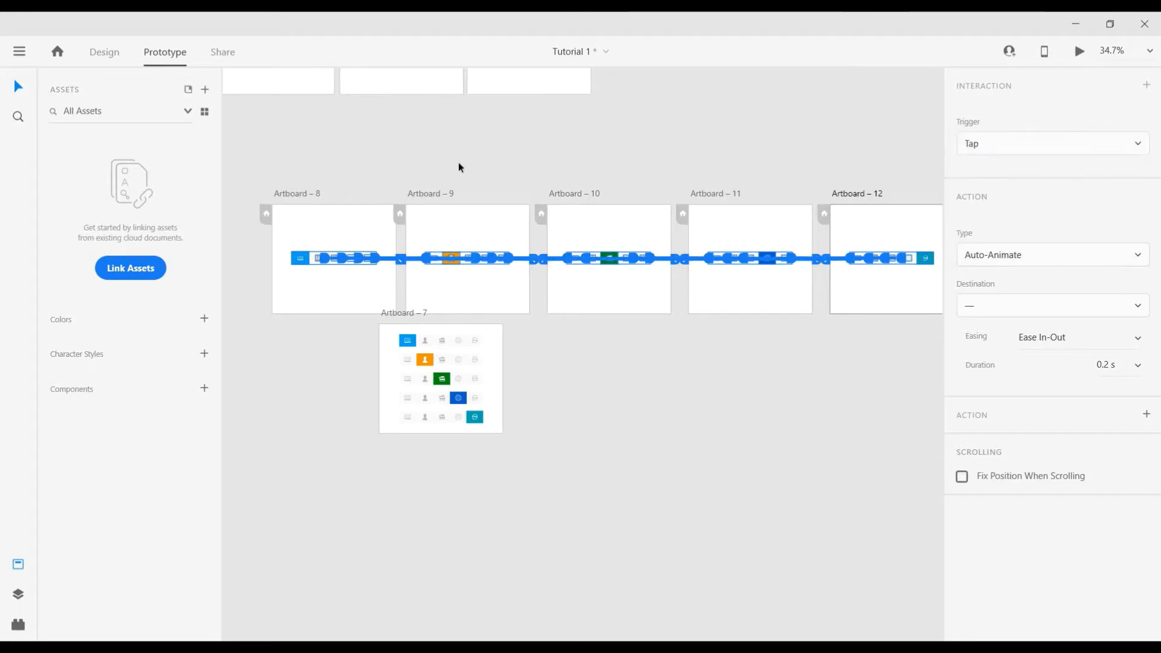
click(577, 161)
- Start the desktop preview of the prototype from Artboard – 8
scroll(311, 204, up, 5)
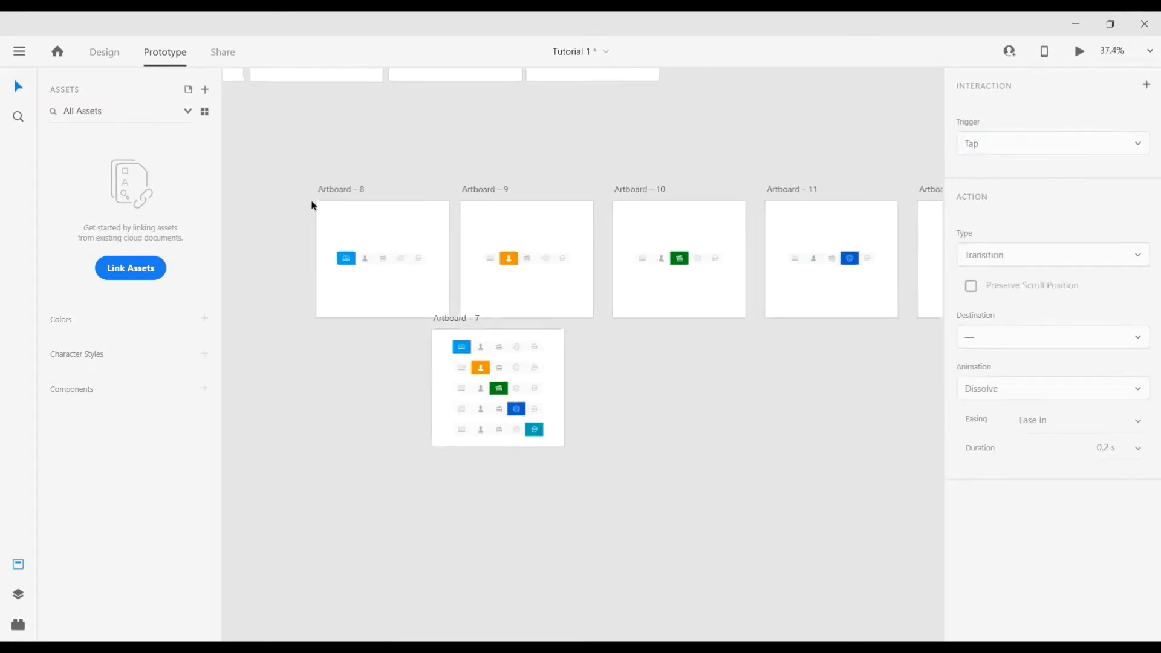
click(310, 212)
click(1079, 54)
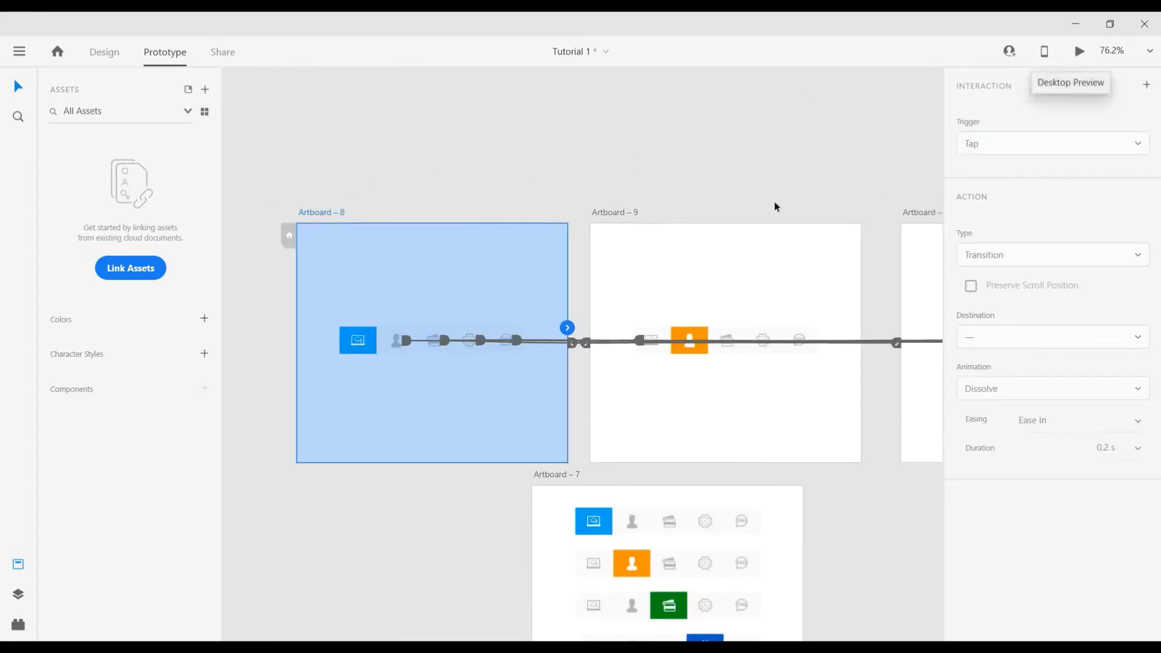
click(550, 72)
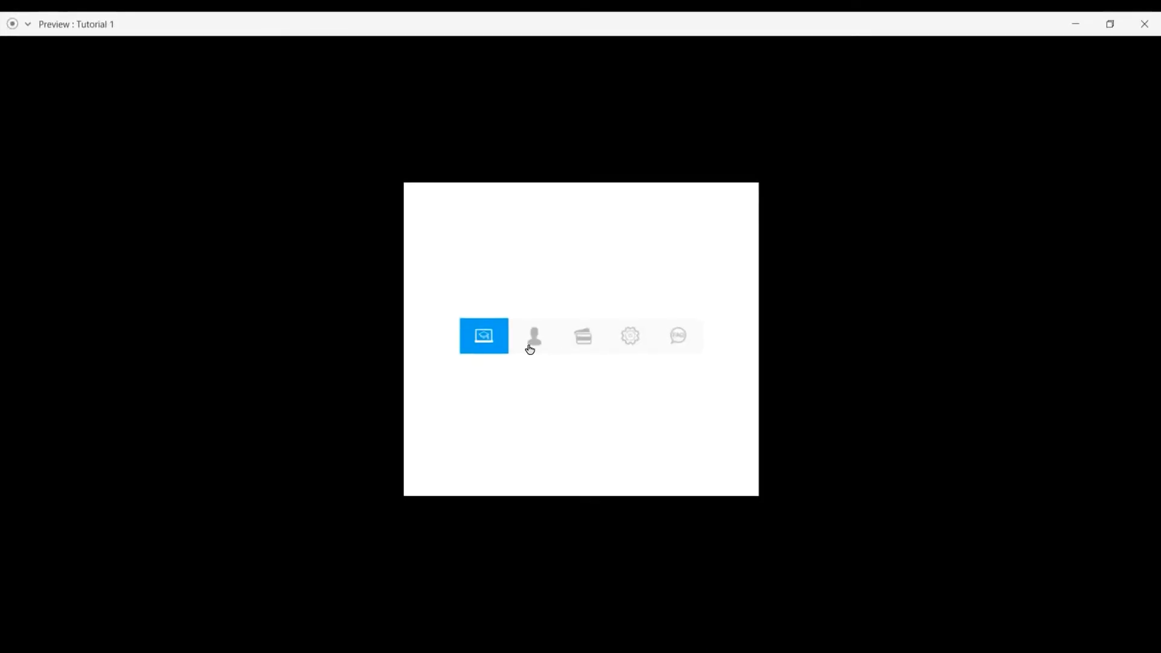
- Test the tab bar's person, card, gear, FAQ and laptop icons in the preview, and close the preview
click(535, 346)
click(587, 342)
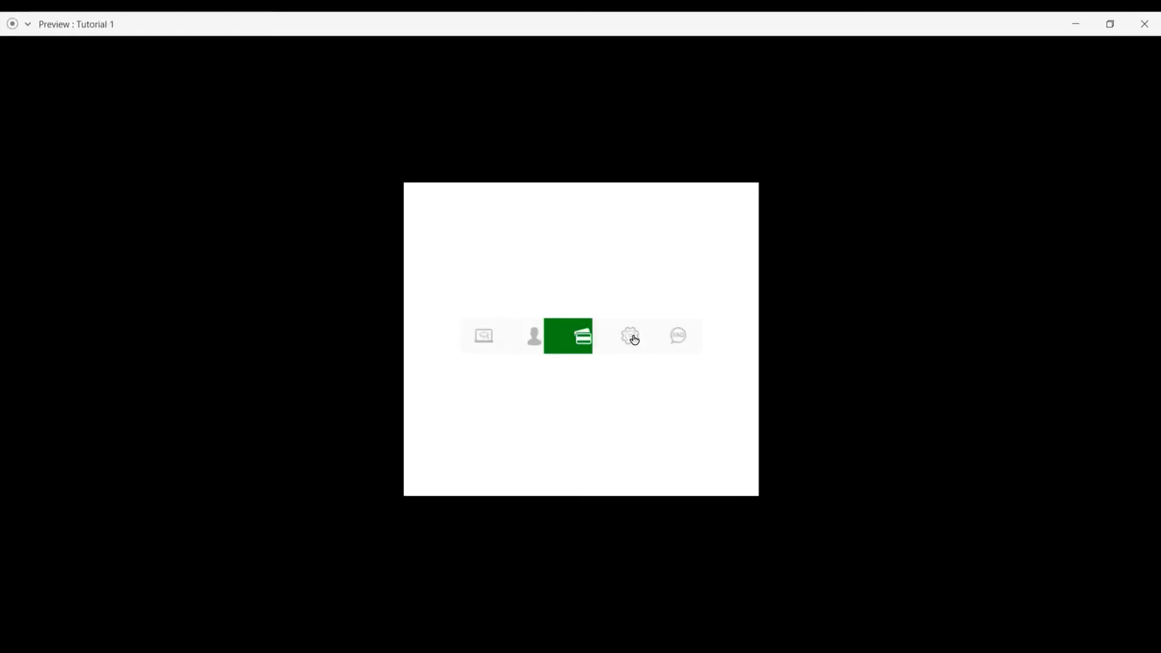
click(634, 341)
click(684, 342)
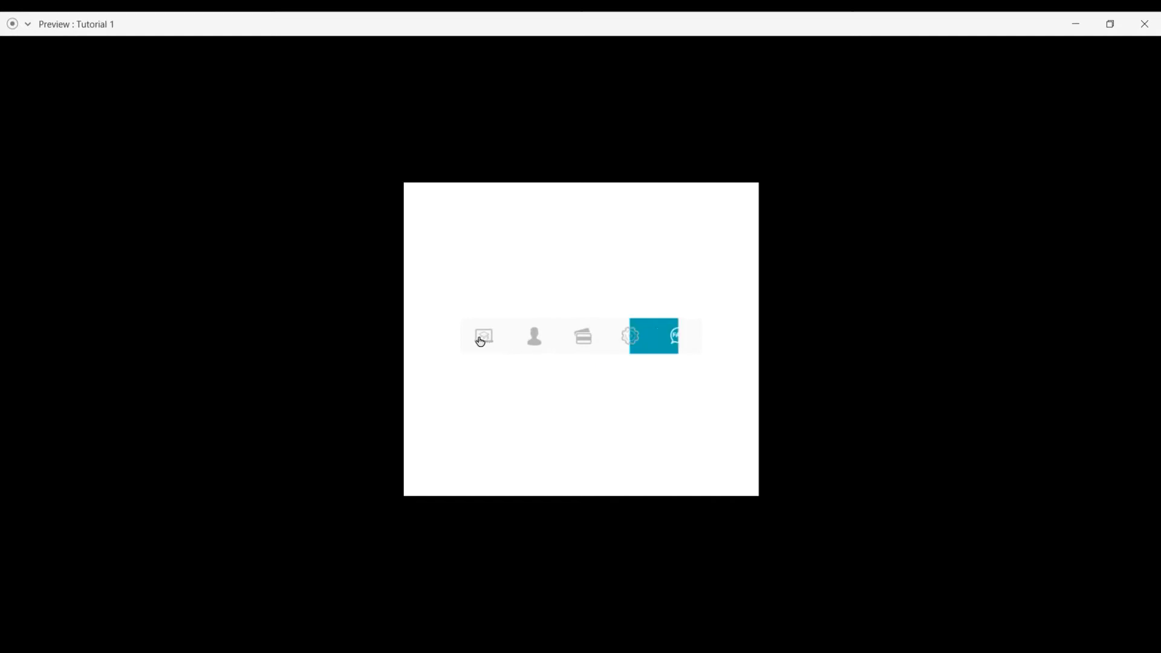
click(485, 342)
click(557, 345)
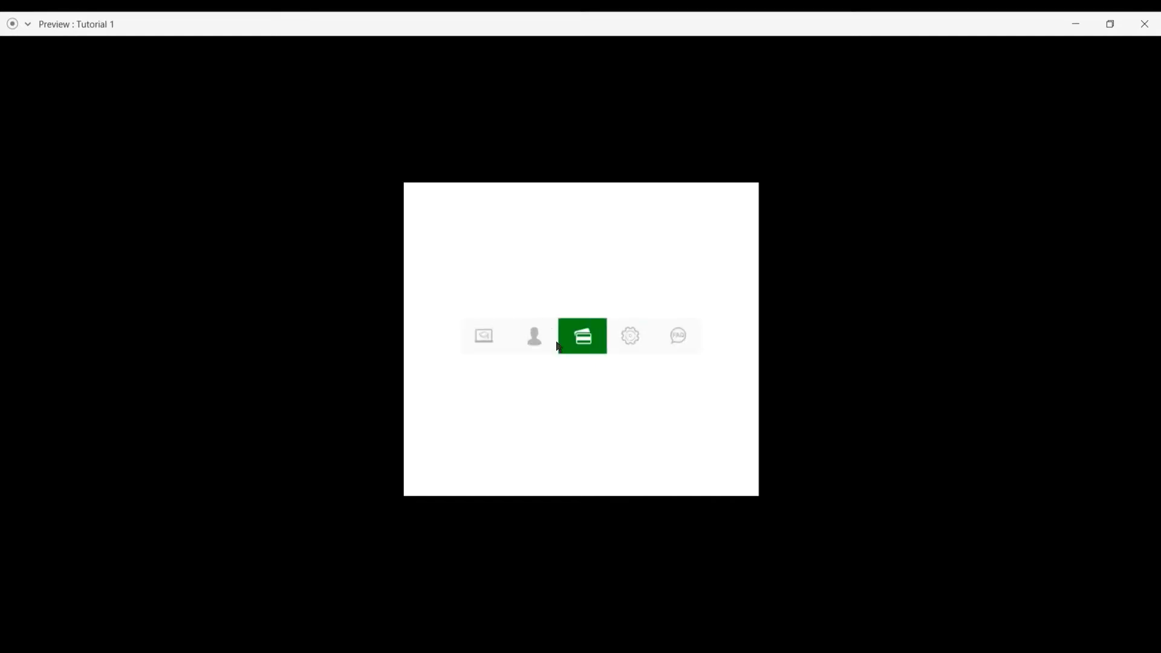
click(638, 344)
click(483, 339)
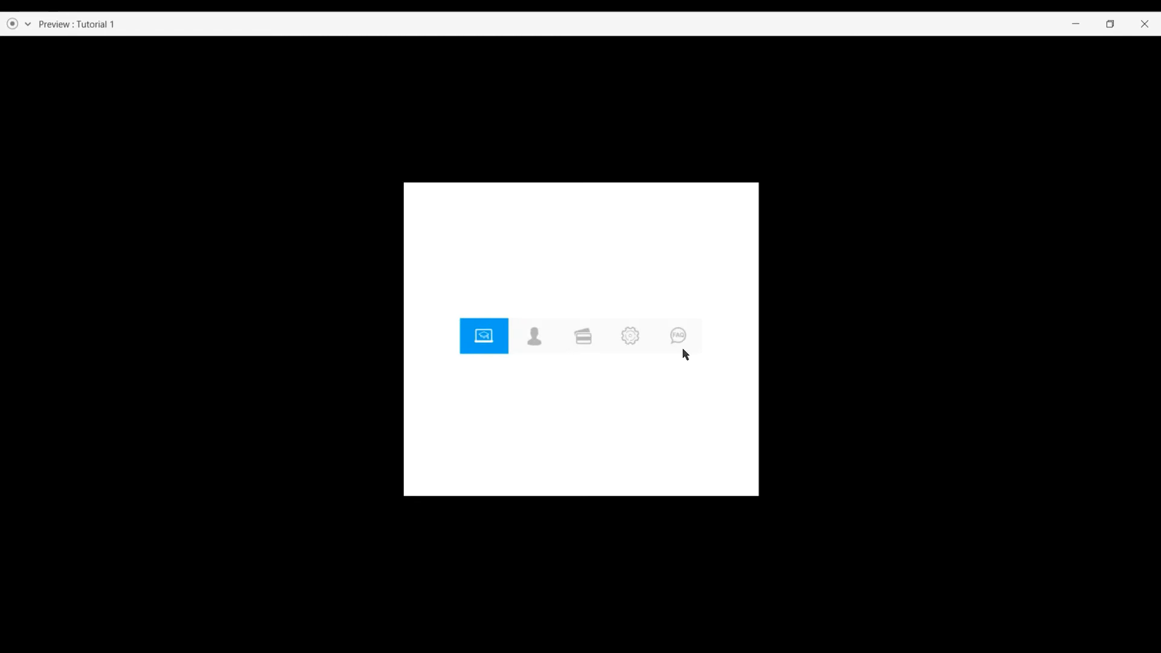
click(1140, 27)
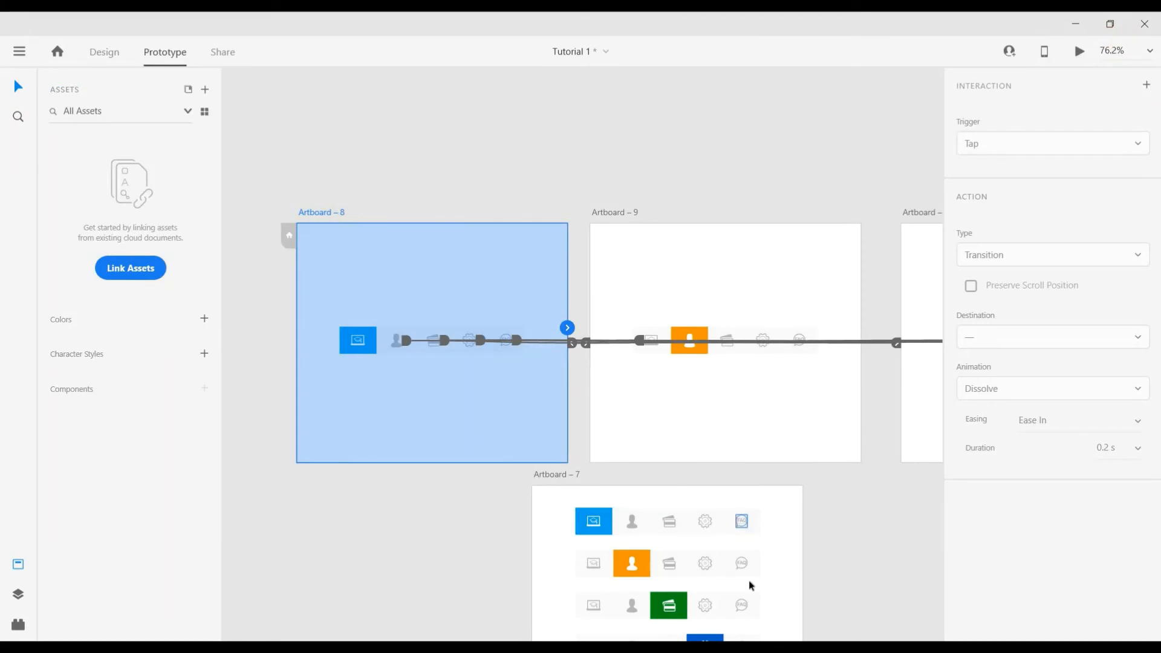
scroll(750, 586, down, 3)
drag(663, 309, 521, 253)
scroll(445, 236, down, 2)
scroll(521, 252, down, 3)
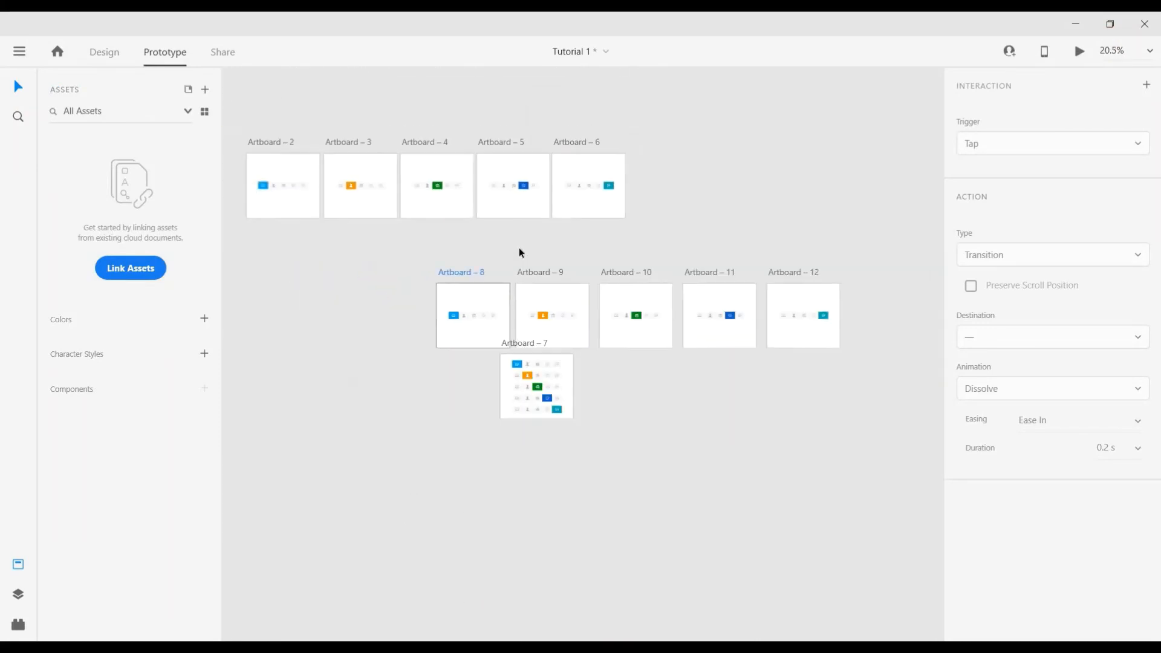